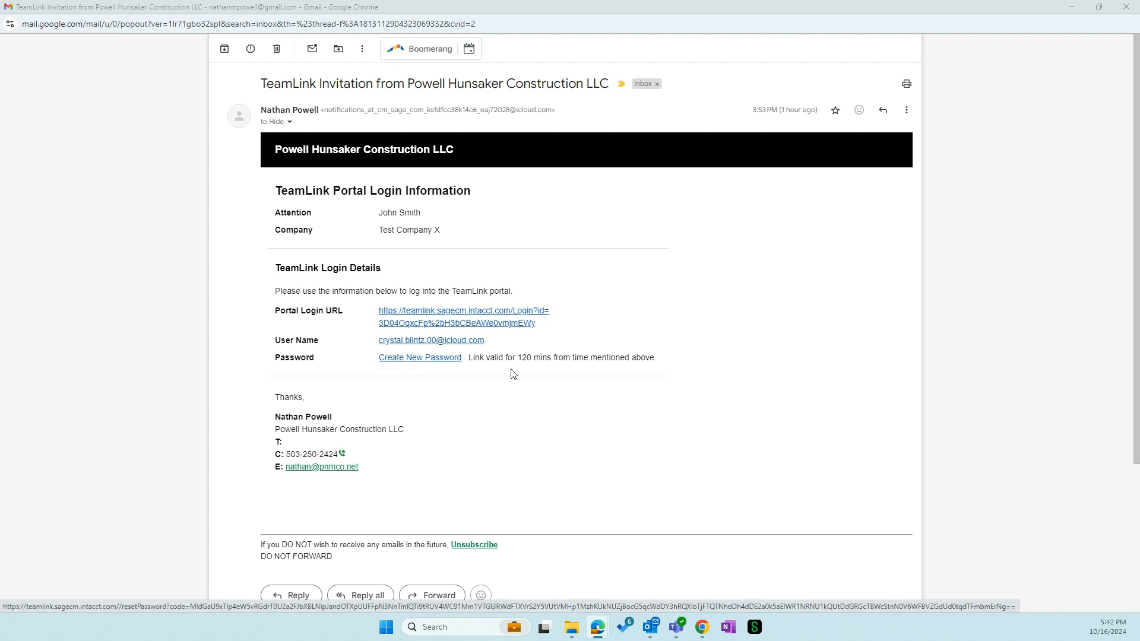
# - Open the TeamLink portal login page from the invitation email, and copy the user name given in that email
pyautogui.click(482, 327)
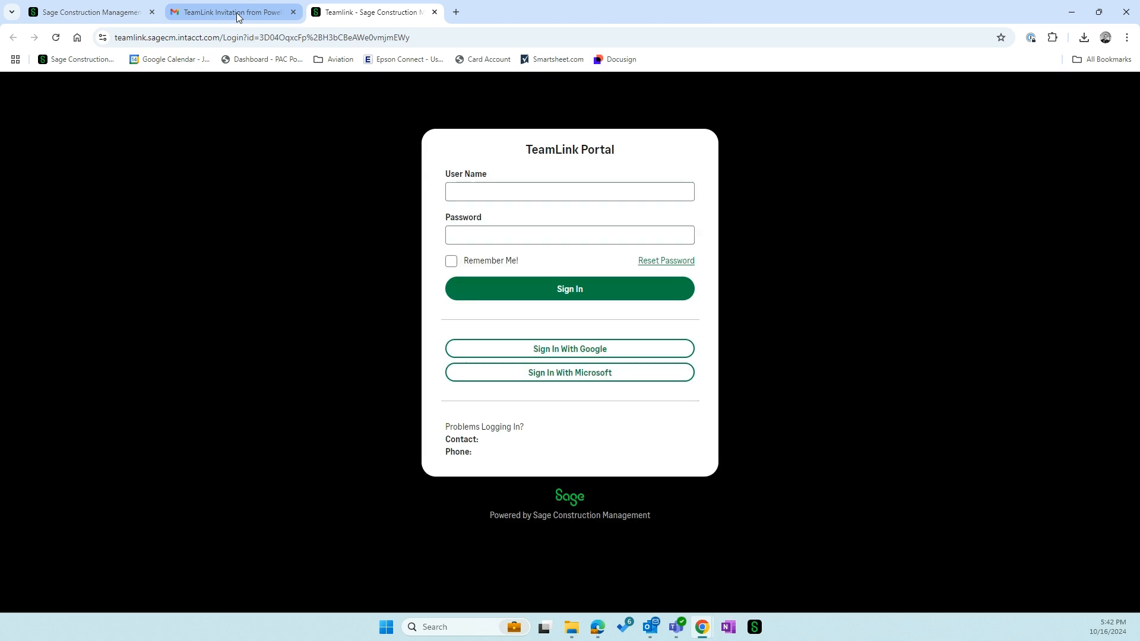
pyautogui.click(236, 12)
pyautogui.moveTo(420, 415); pyautogui.dragTo(312, 417)
pyautogui.hotkey('ctrl', 'c')
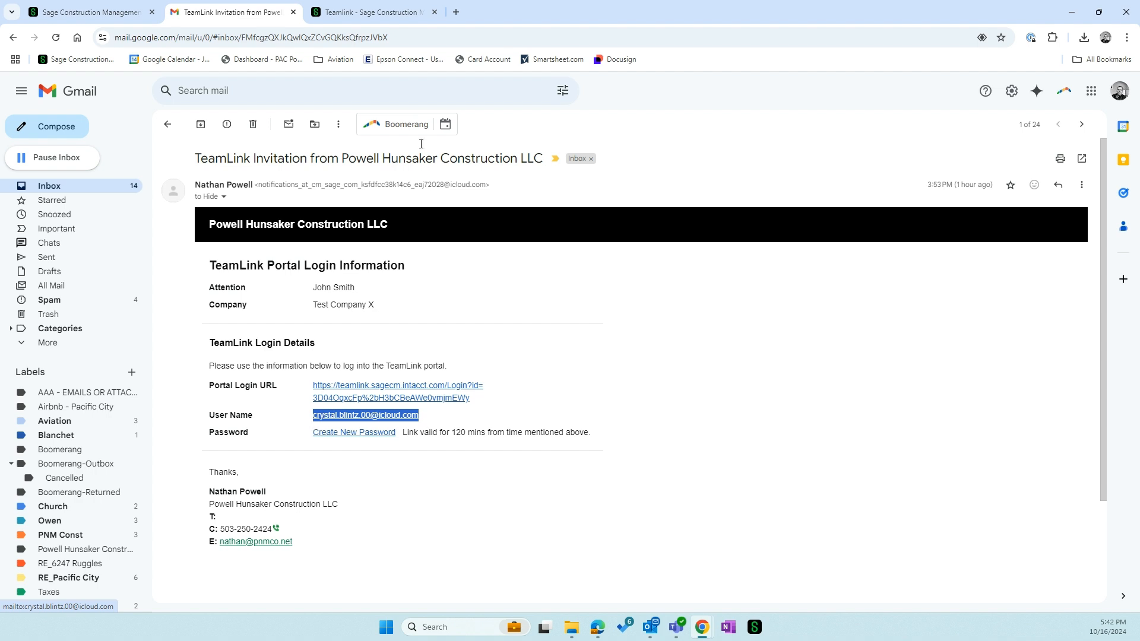
# - Sign in to the TeamLink Portal with the copied user name and the account password
pyautogui.click(397, 12)
pyautogui.click(471, 194)
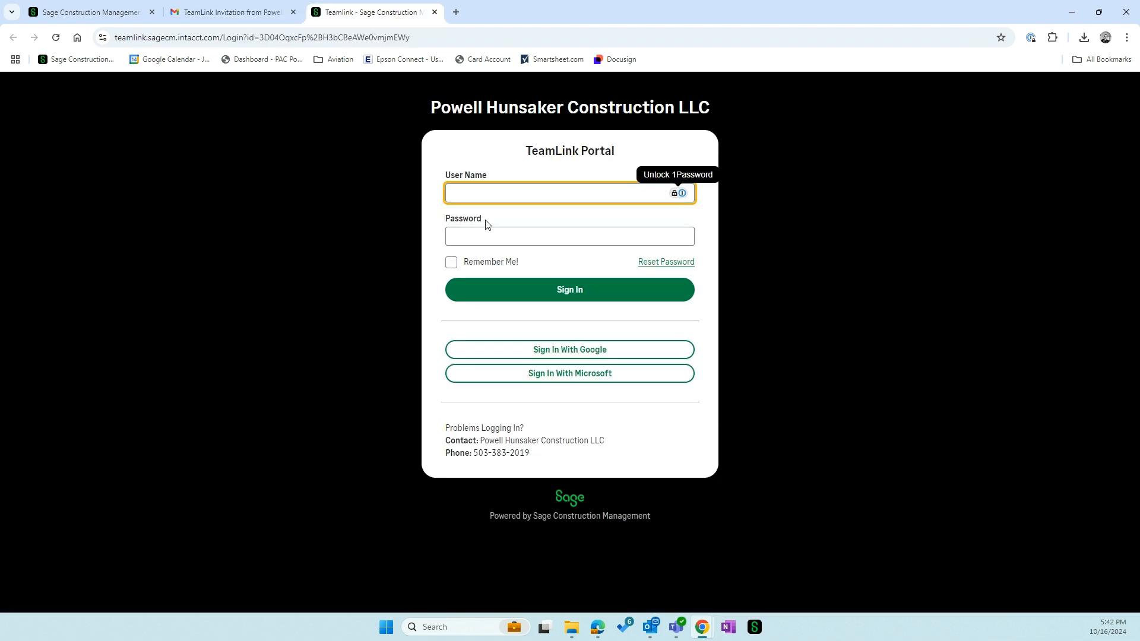
pyautogui.hotkey('ctrl', 'v')
pyautogui.click(500, 237)
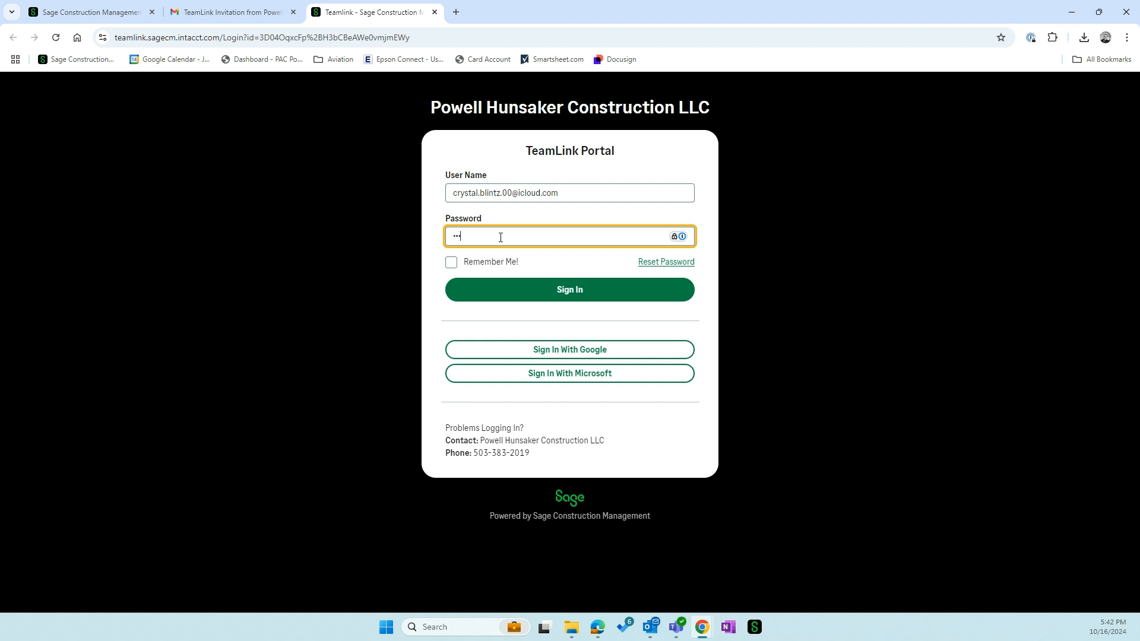
pyautogui.click(506, 289)
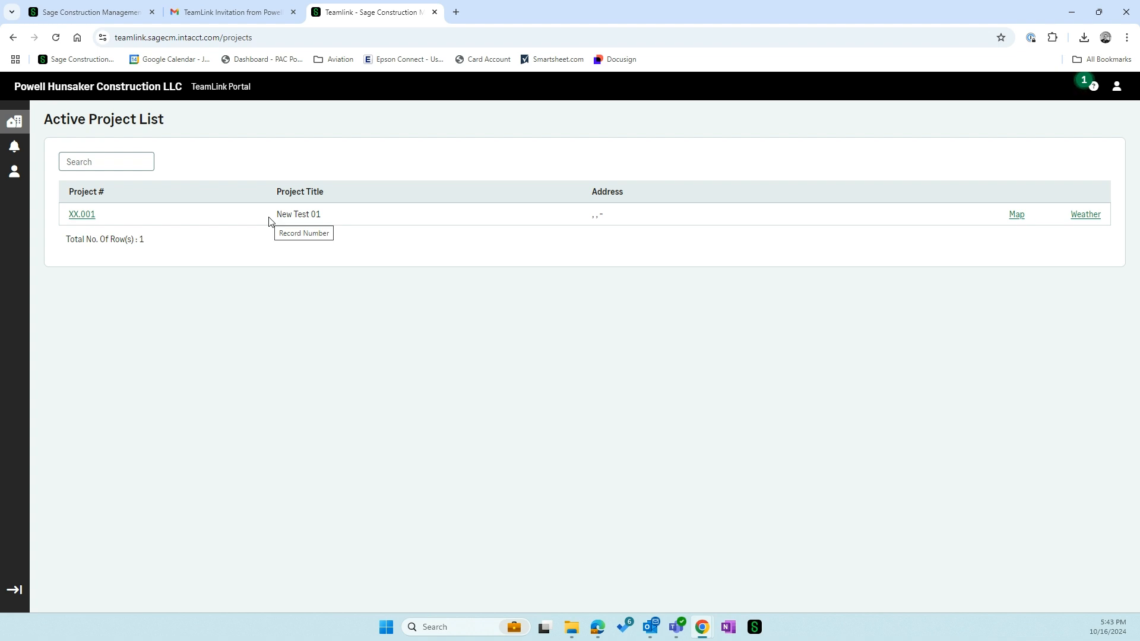
# - Open project XX.001 from the active project list and view its quick links
pyautogui.click(82, 214)
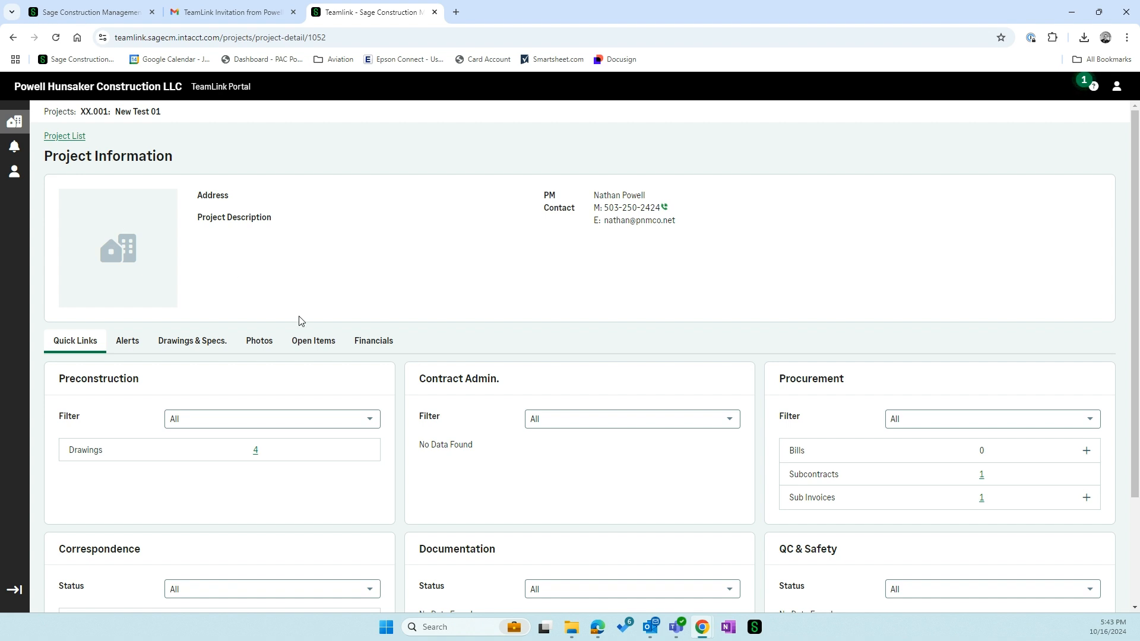
pyautogui.scroll(-3, 499, 435)
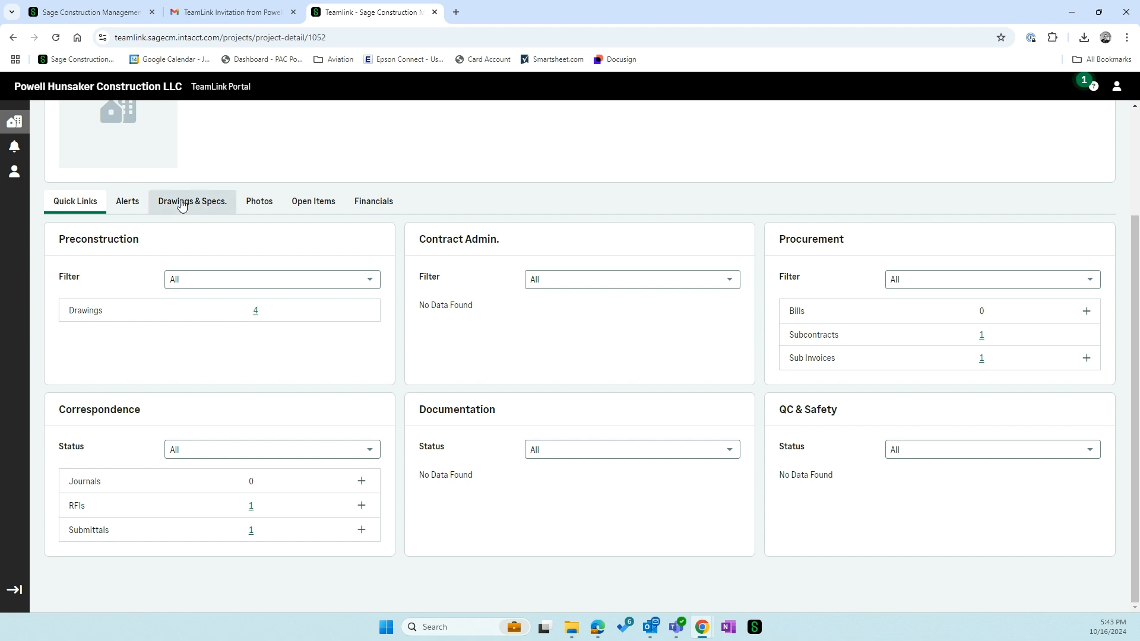
# - Review the project's drawings and specifications, open items, and financials, including the financial summary, charts and transaction details
pyautogui.click(214, 200)
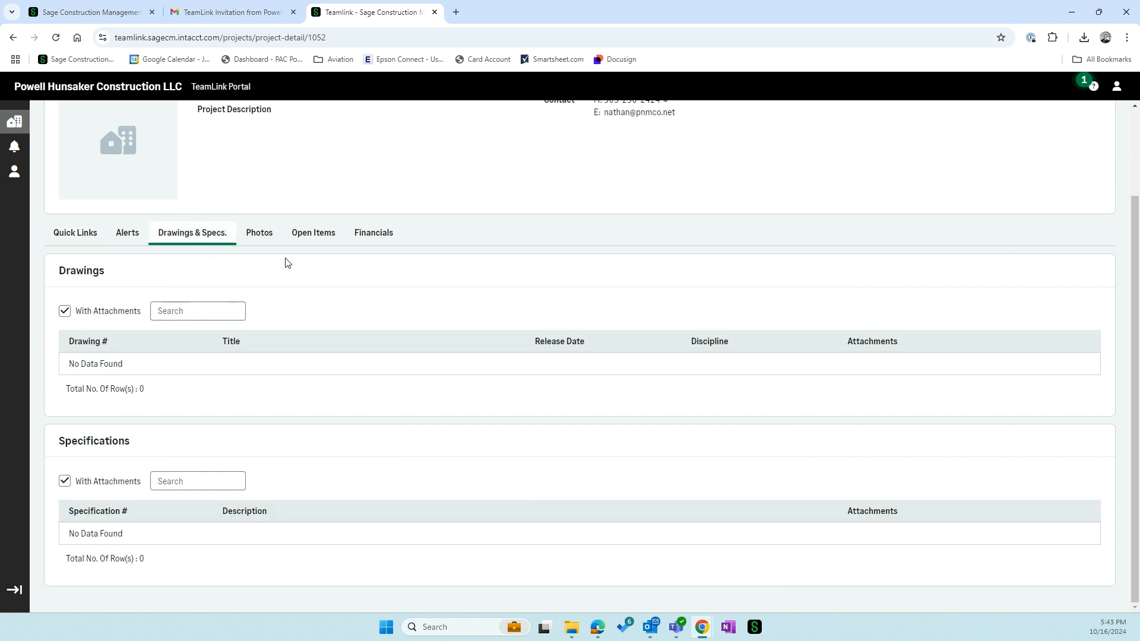
pyautogui.click(310, 237)
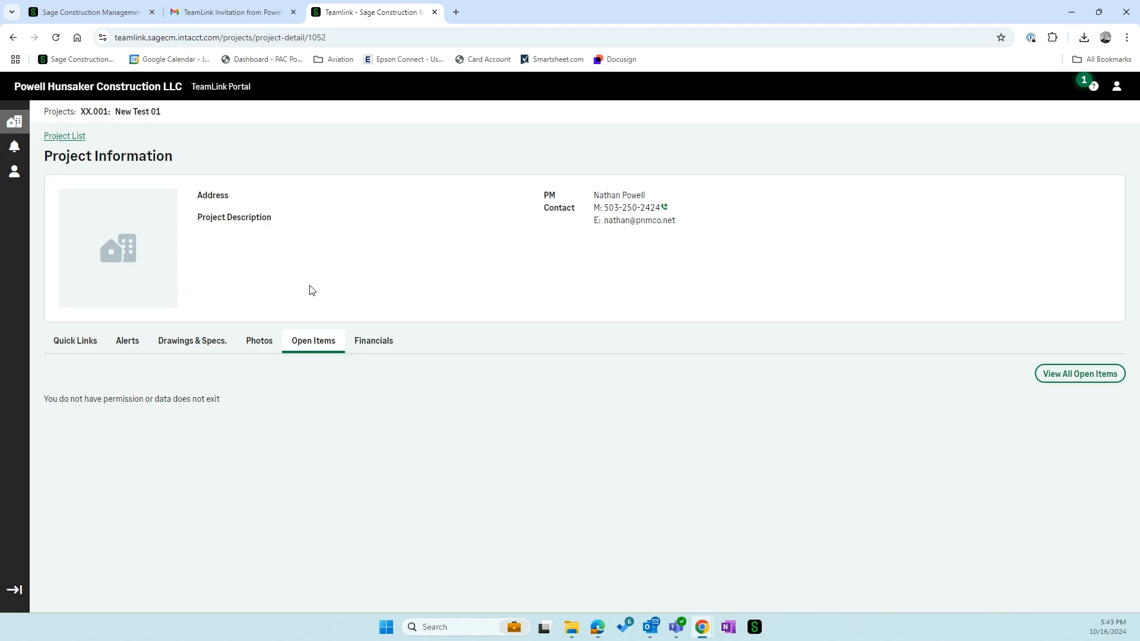
pyautogui.click(366, 342)
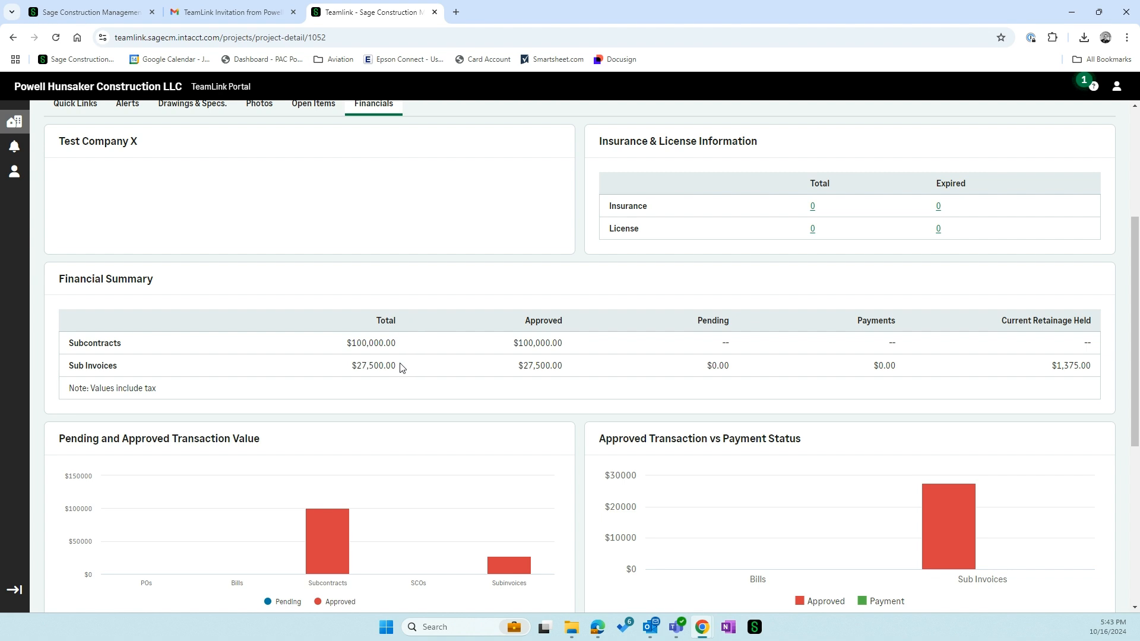
pyautogui.scroll(-3, 449, 378)
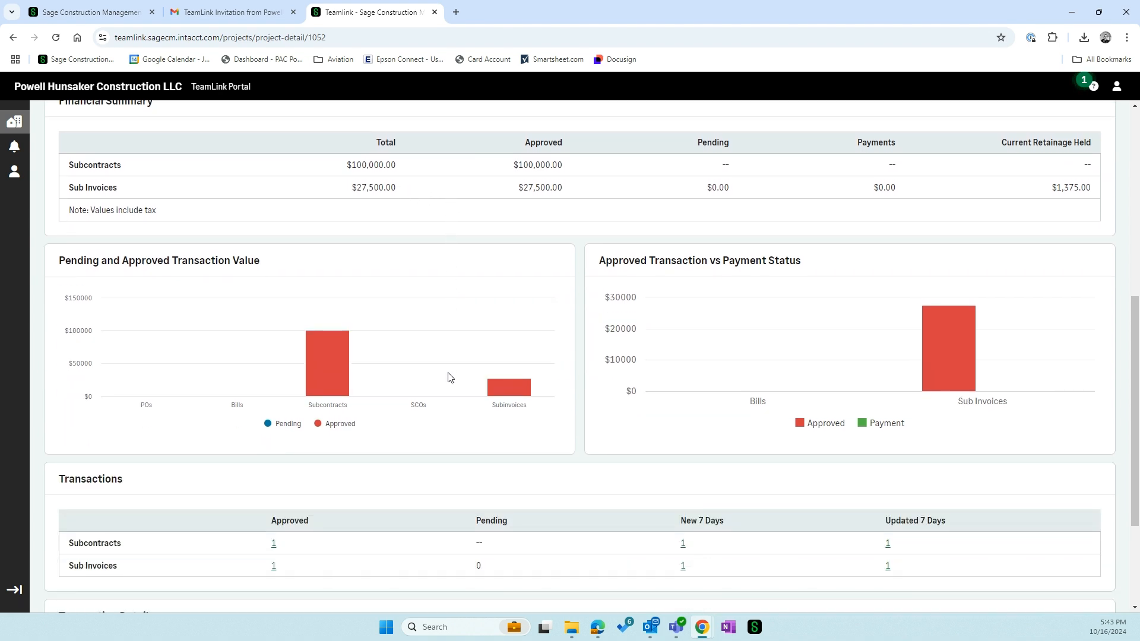
pyautogui.scroll(-3, 450, 378)
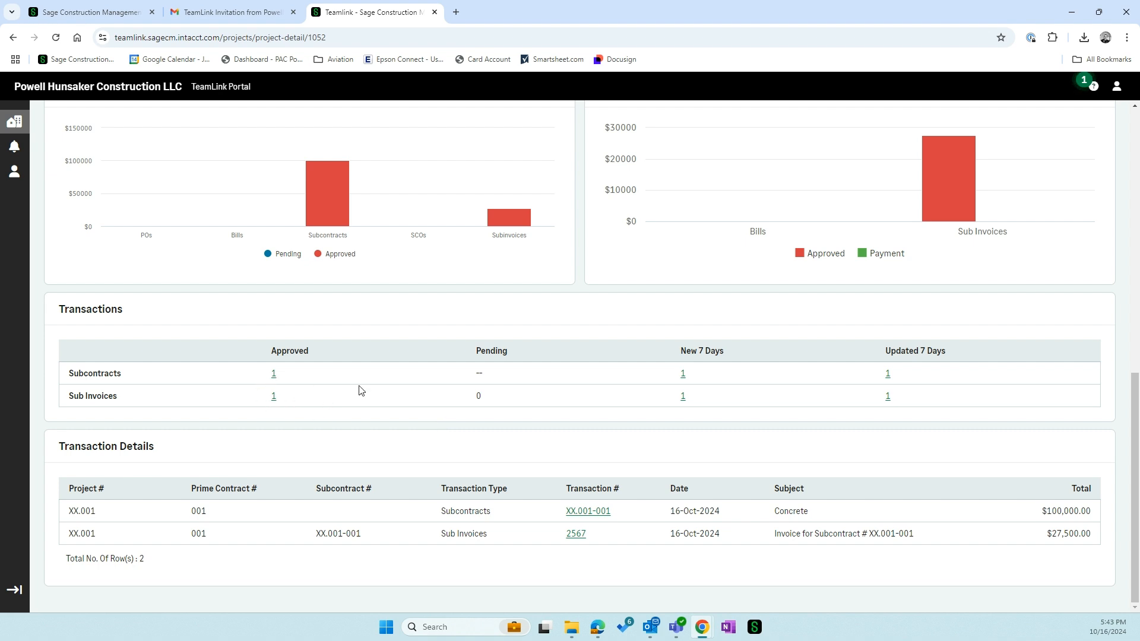
pyautogui.scroll(1, 163, 444)
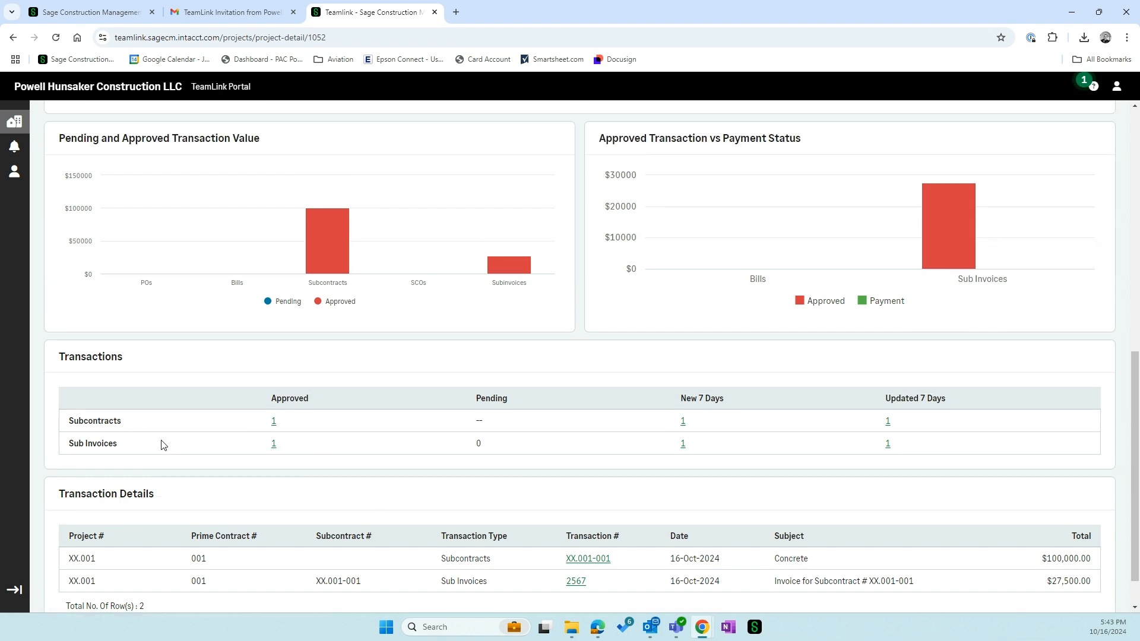
pyautogui.scroll(6, 163, 442)
pyautogui.scroll(-4, 163, 436)
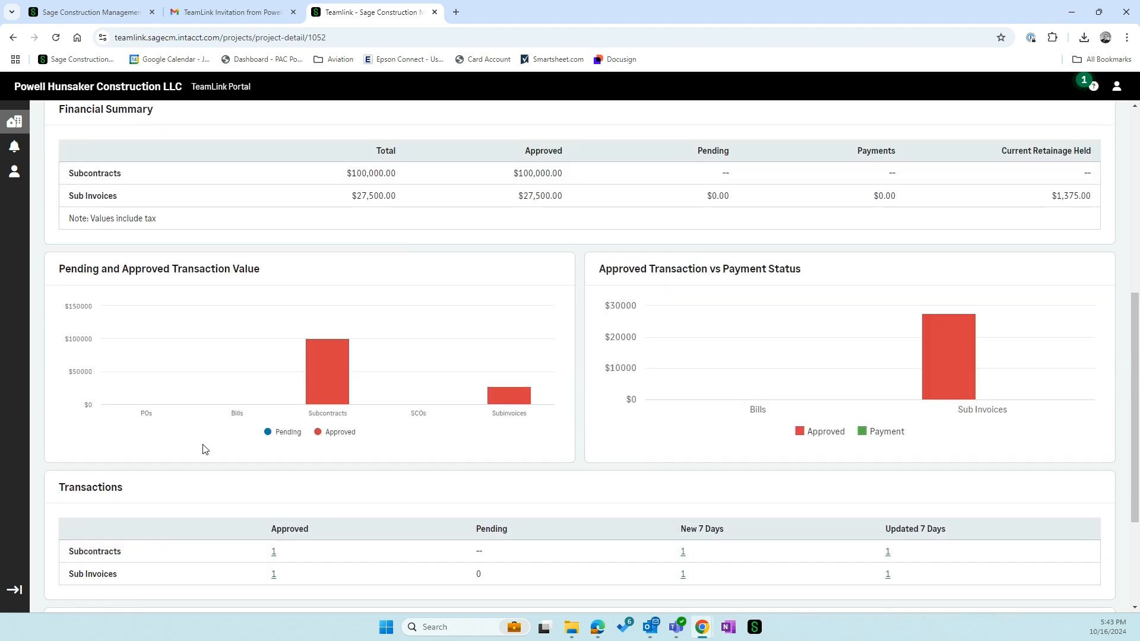
pyautogui.scroll(7, 205, 423)
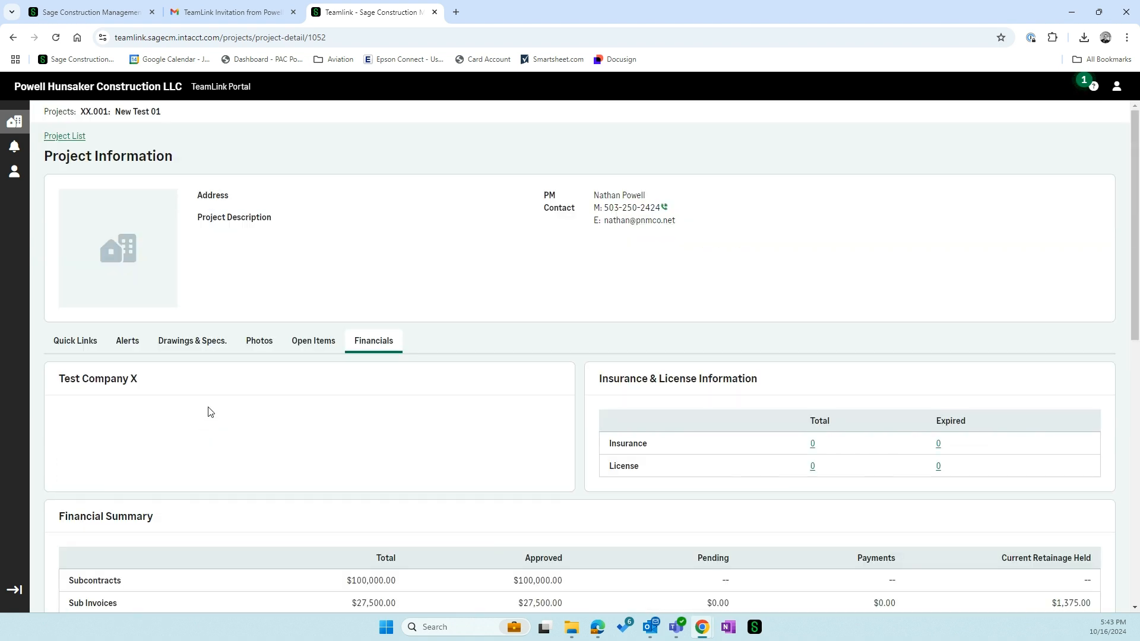
# - Return to the project's quick links and start a new sub invoice under Procurement
pyautogui.click(87, 350)
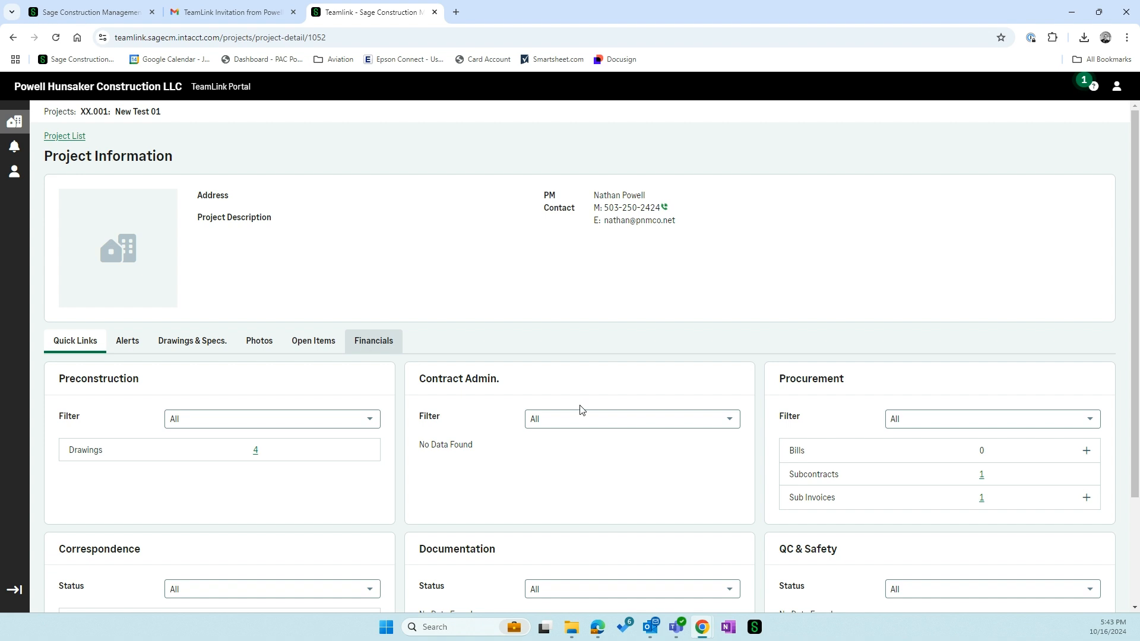
pyautogui.scroll(-1, 774, 453)
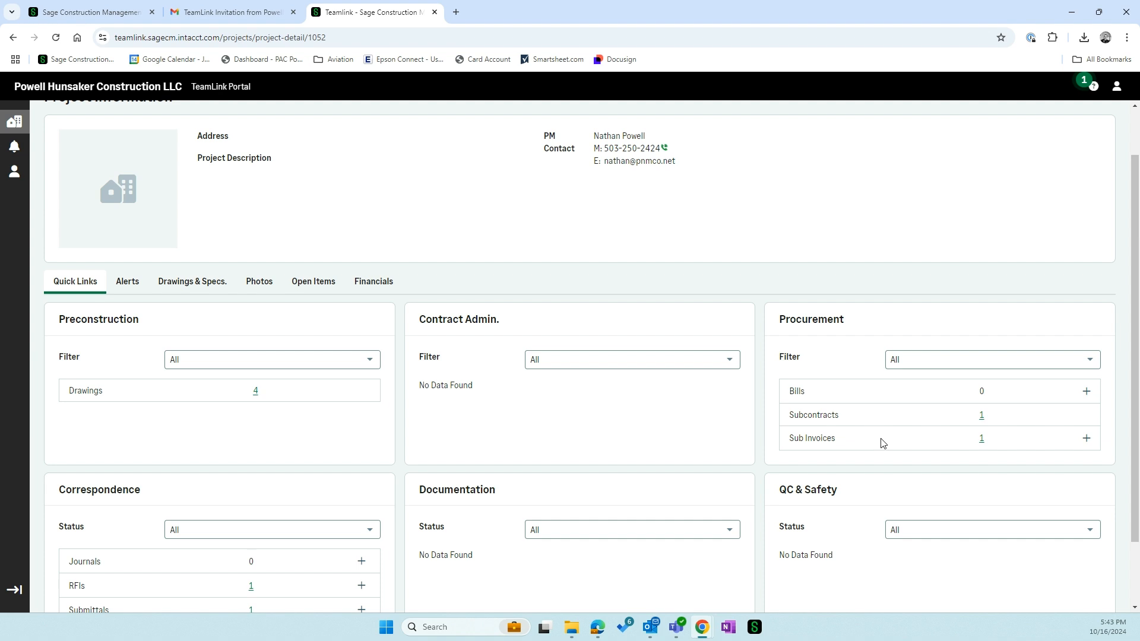
pyautogui.click(1087, 443)
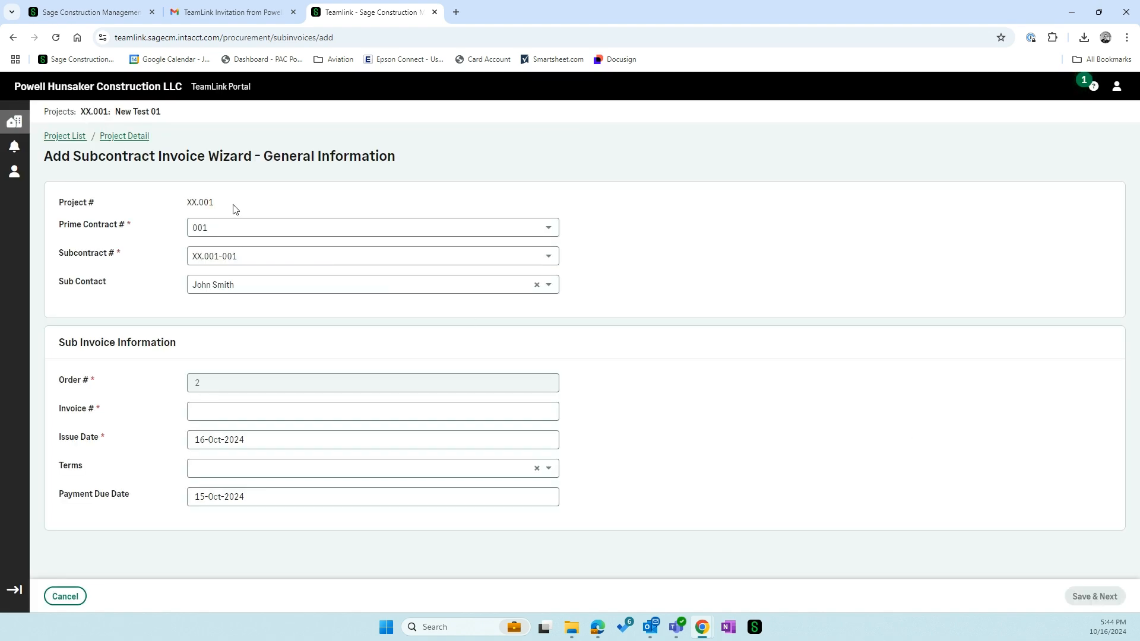
# - Check the available choices for the invoice's prime contract, subcontract and sub contact, keeping the current selections
pyautogui.click(229, 228)
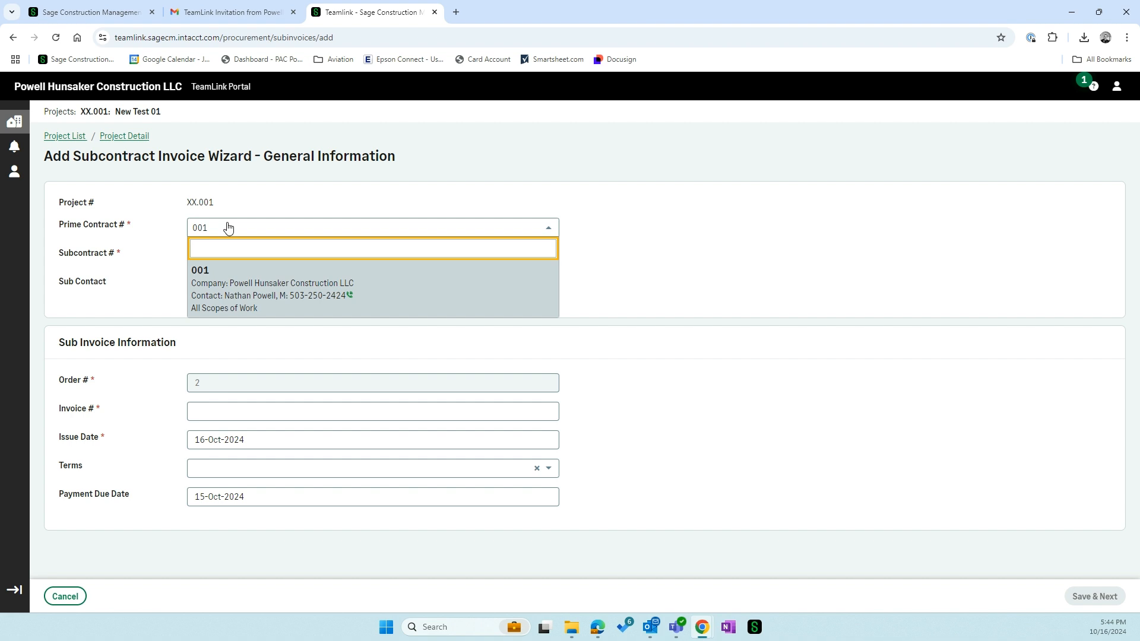
pyautogui.click(229, 228)
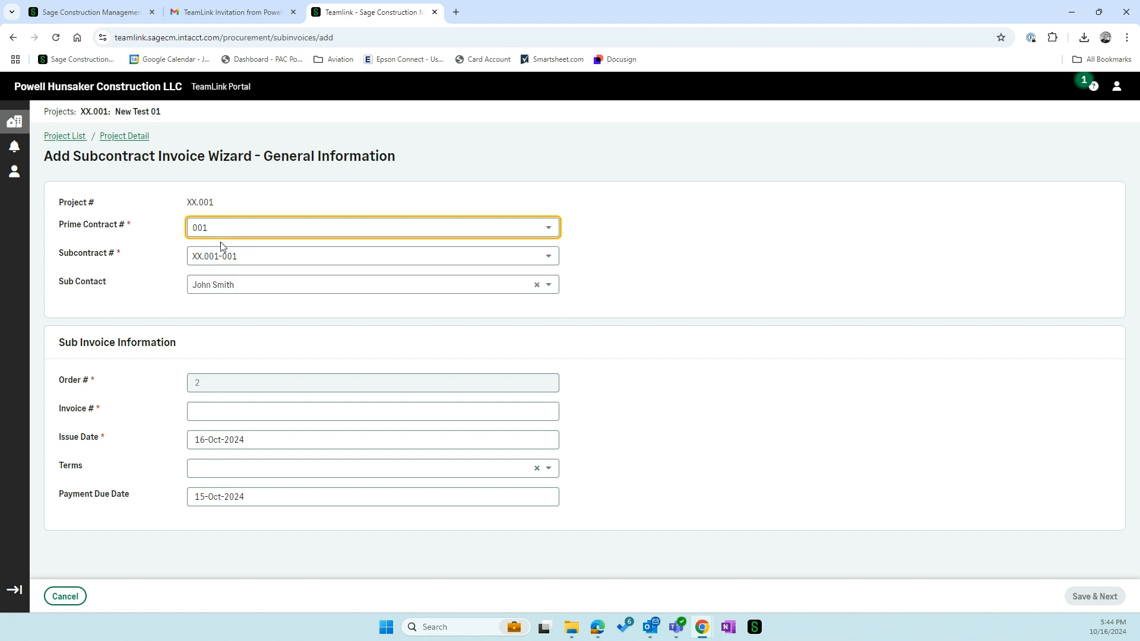
pyautogui.click(246, 261)
pyautogui.click(246, 261)
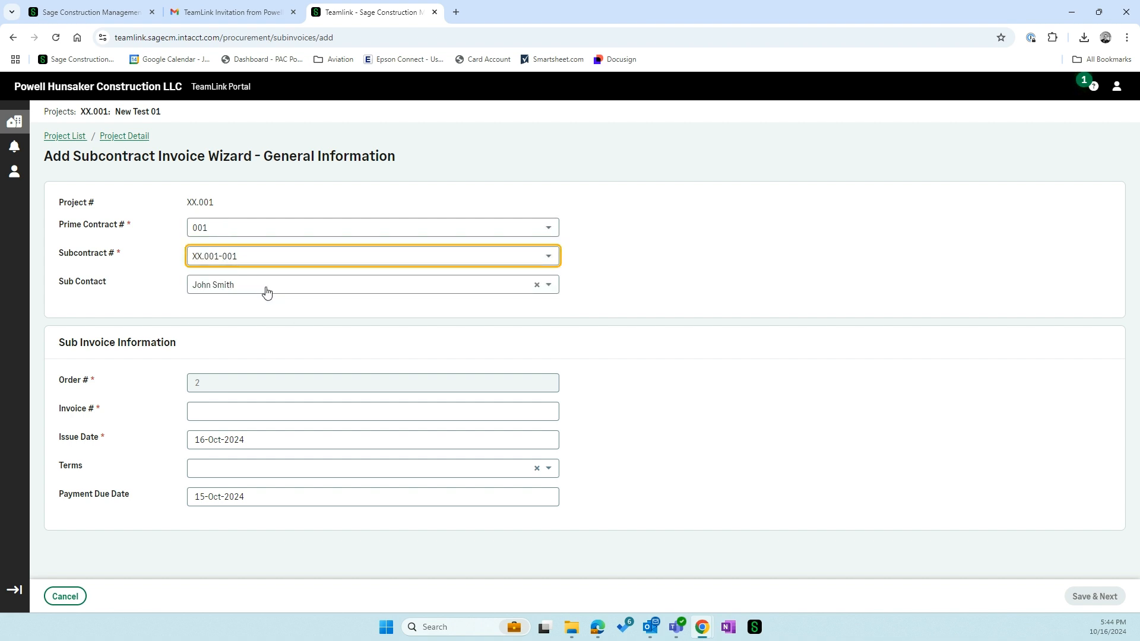
pyautogui.click(266, 292)
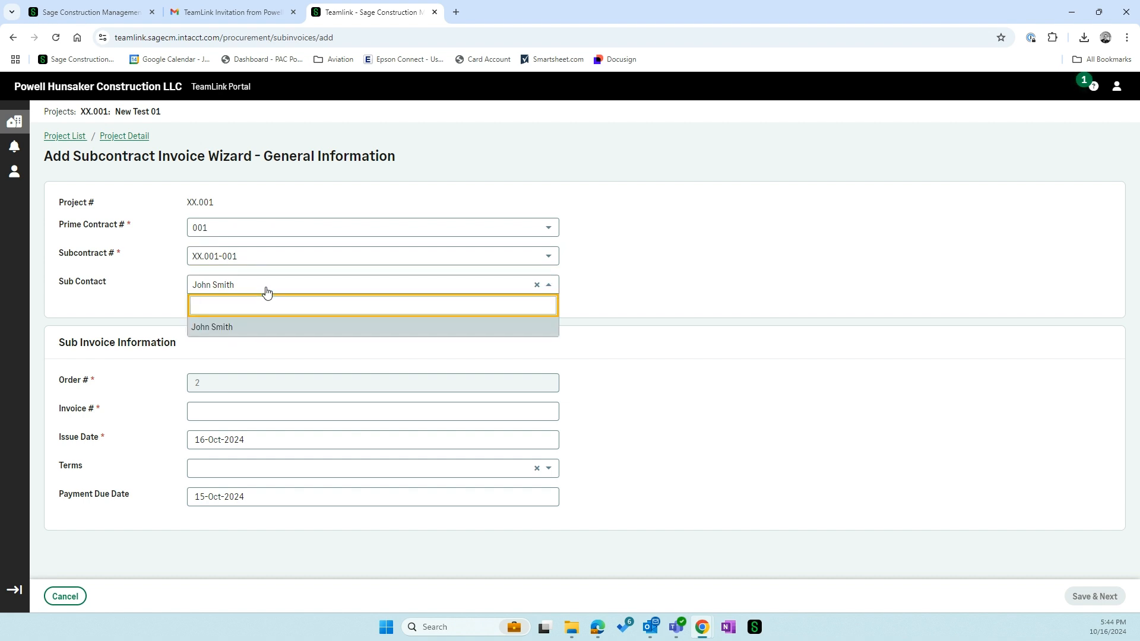
pyautogui.click(266, 291)
# - Set the invoice number to 3 and the terms to Net 30, and save to continue to the subcontract items
pyautogui.click(205, 410)
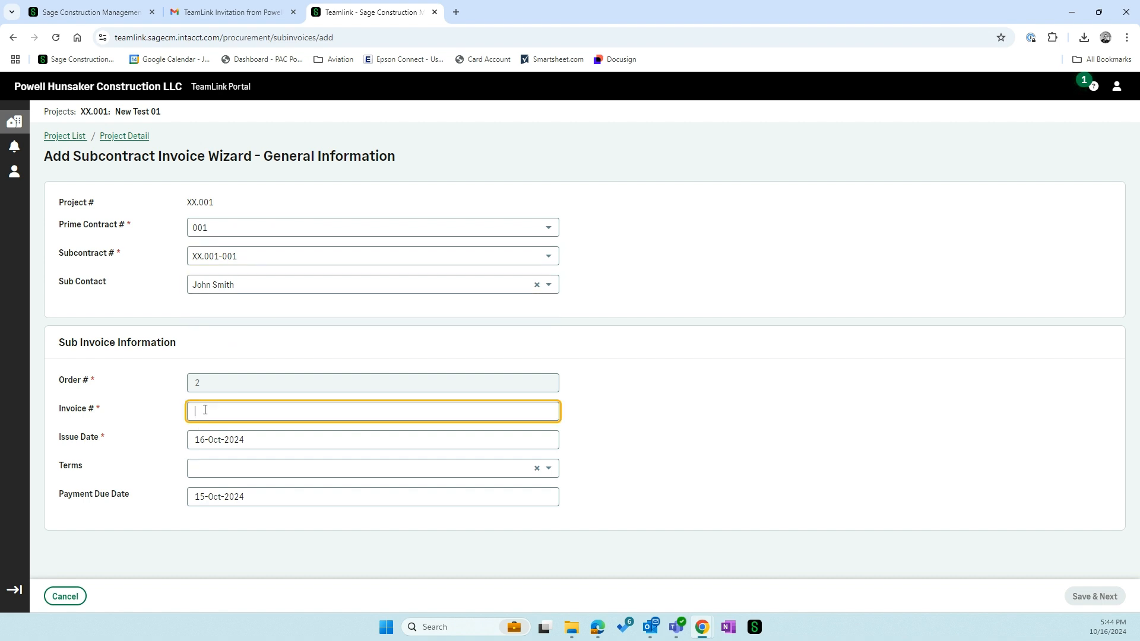
pyautogui.write('3')
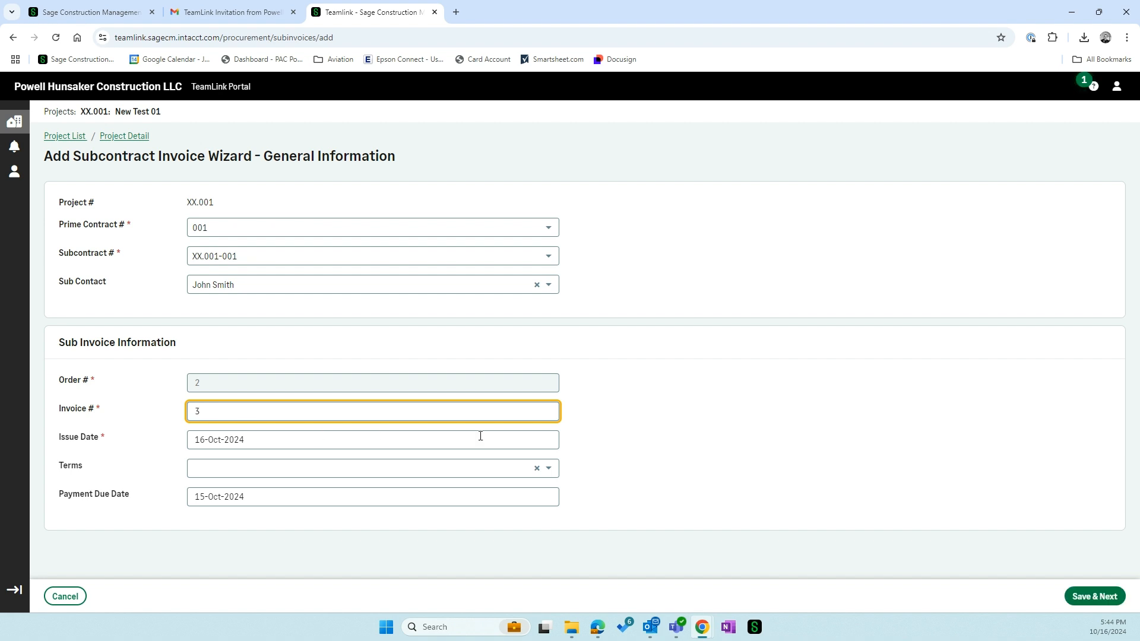
pyautogui.click(693, 451)
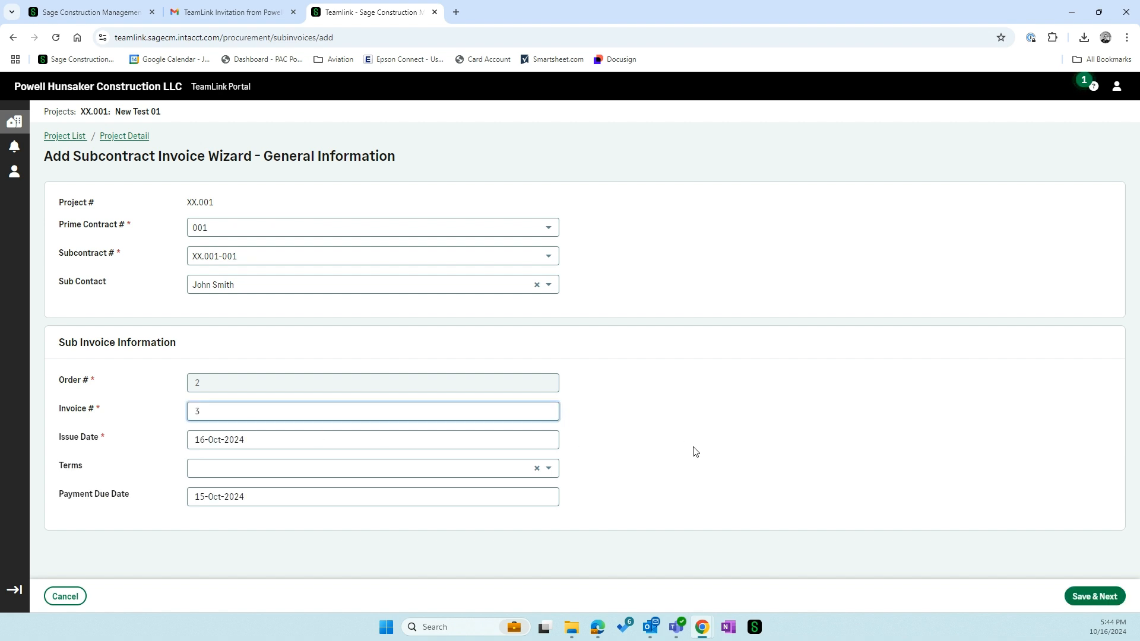
pyautogui.click(327, 474)
pyautogui.scroll(-3, 233, 430)
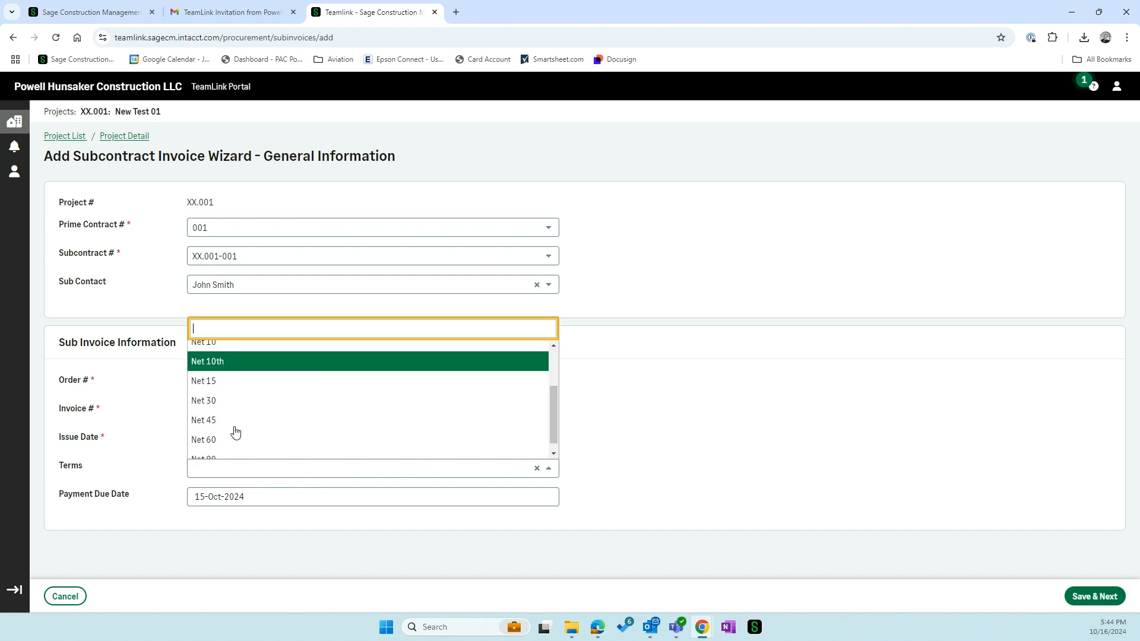
pyautogui.click(226, 396)
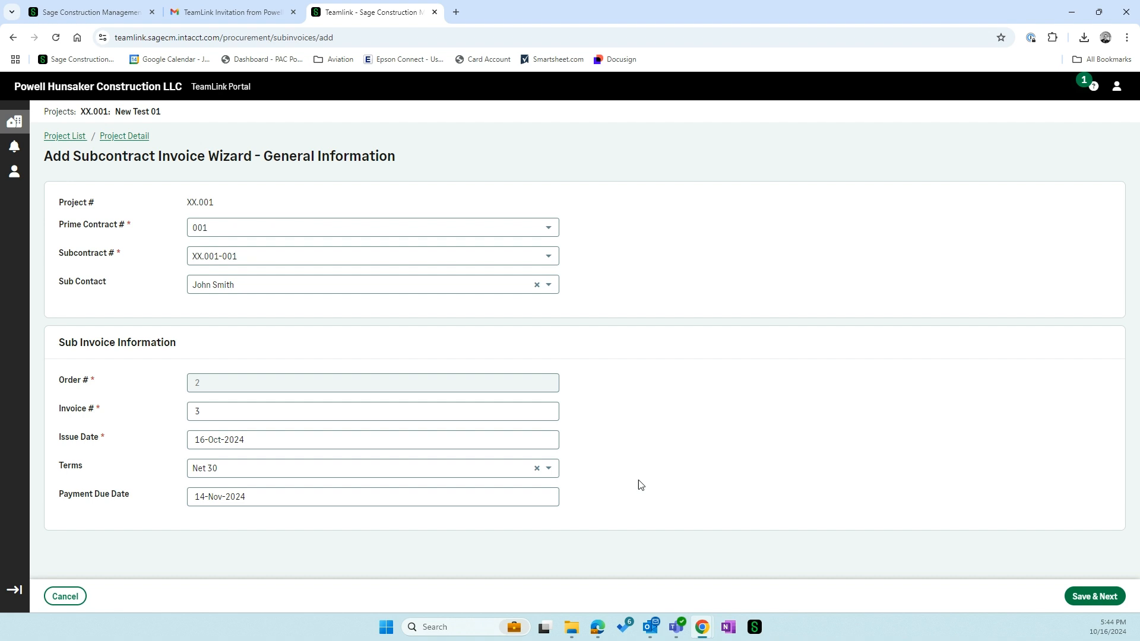
pyautogui.click(1073, 596)
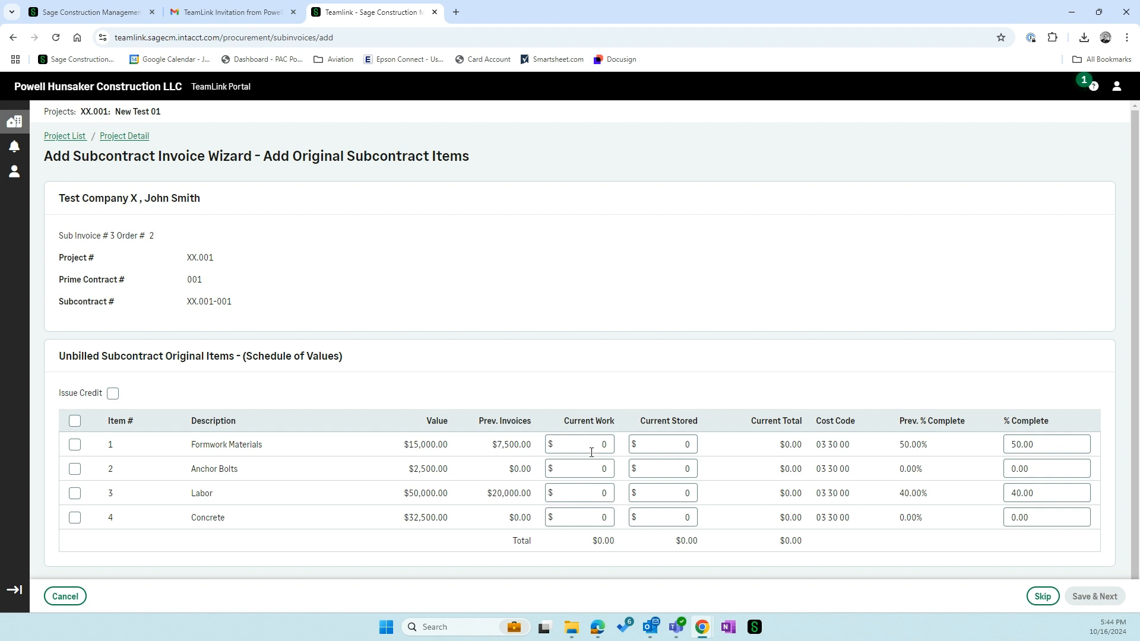
# - Bill $2,500 of current work for Formwork Materials and set Anchor Bolts to 50% complete
pyautogui.moveTo(595, 445); pyautogui.dragTo(608, 445)
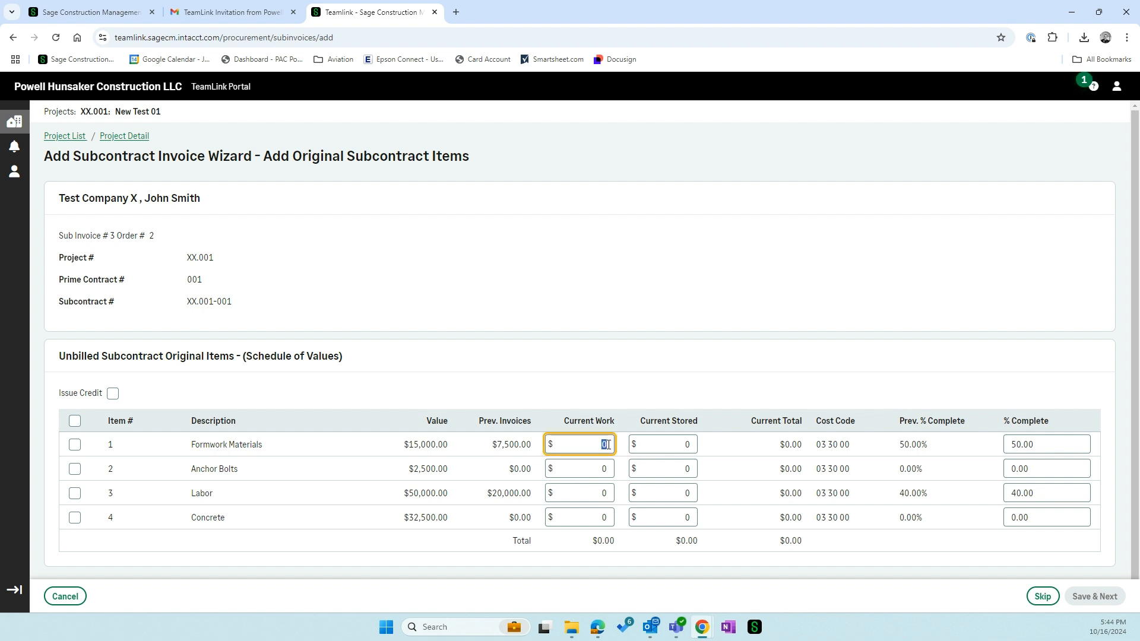
pyautogui.write('2500')
pyautogui.press('Tab')
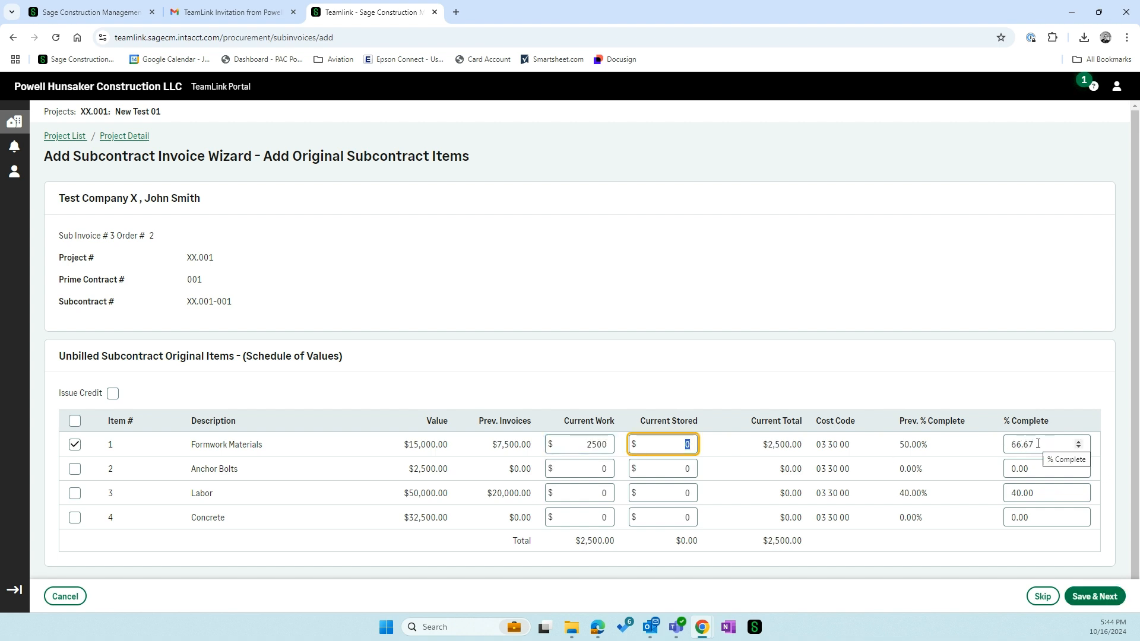
pyautogui.click(1027, 476)
pyautogui.write('50')
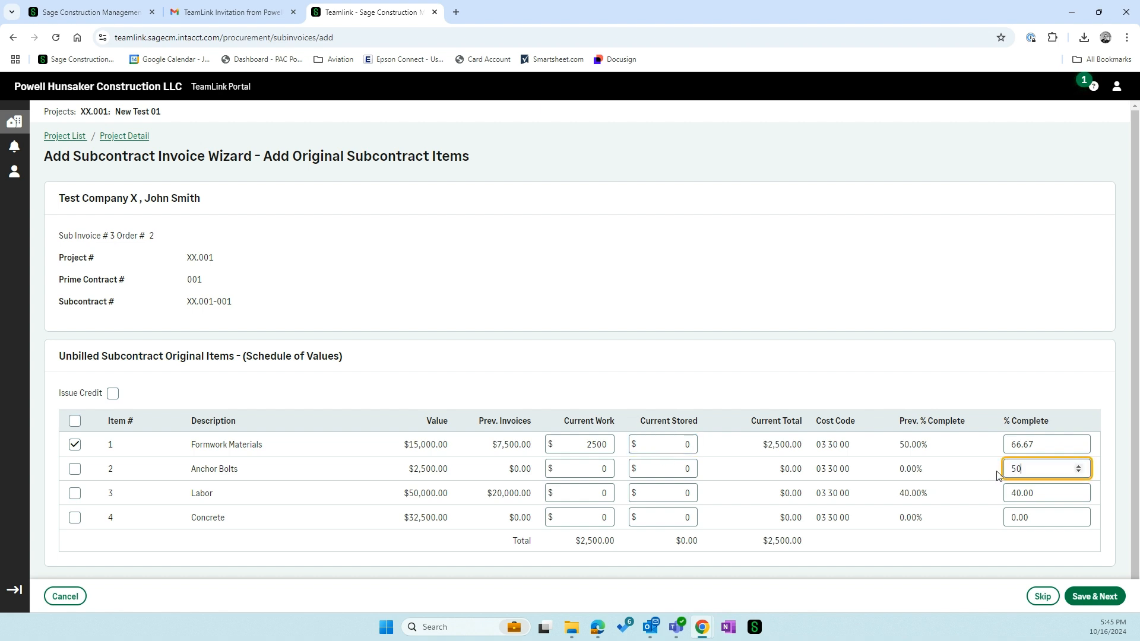
pyautogui.press('Tab')
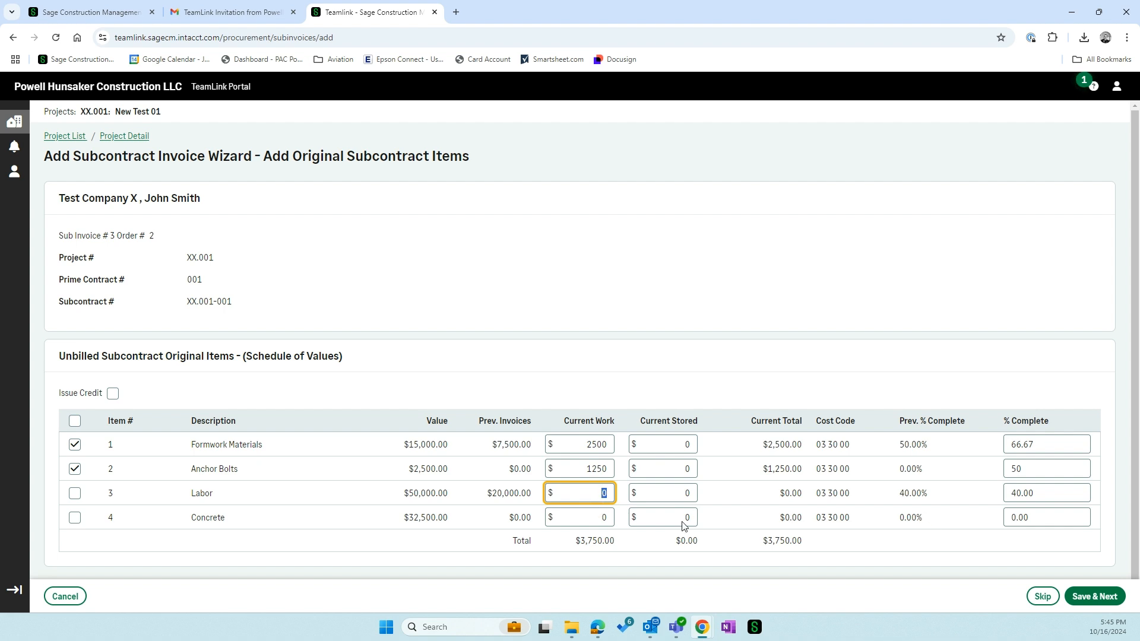
# - Set Labor to 60% complete and bill $10,000 of current work for Concrete
pyautogui.click(1043, 498)
pyautogui.write('60')
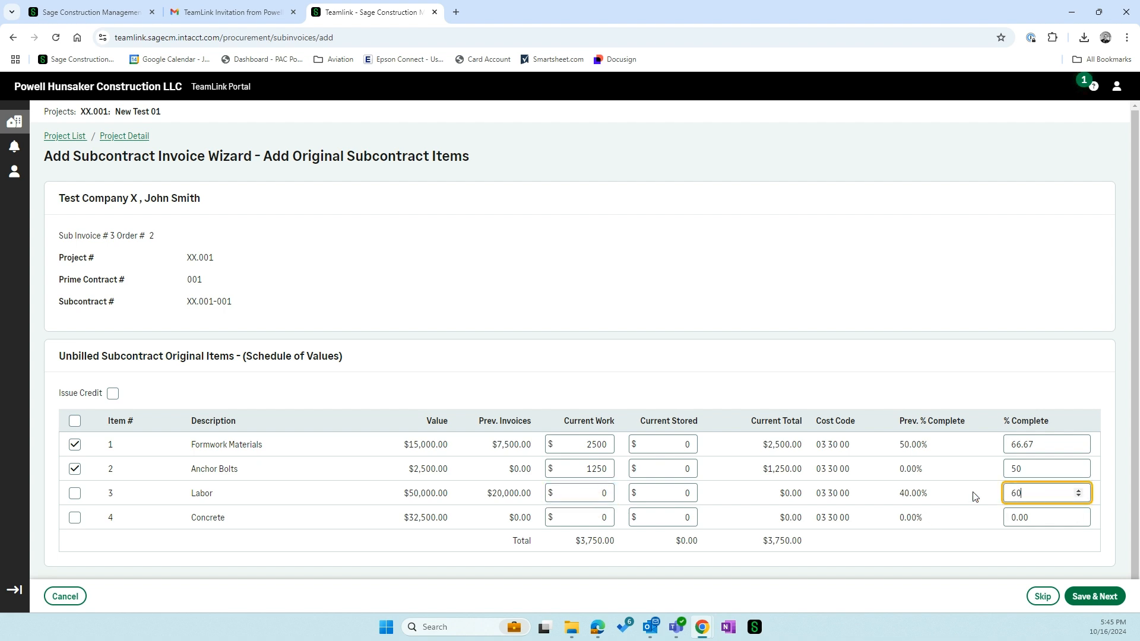
pyautogui.press('Tab')
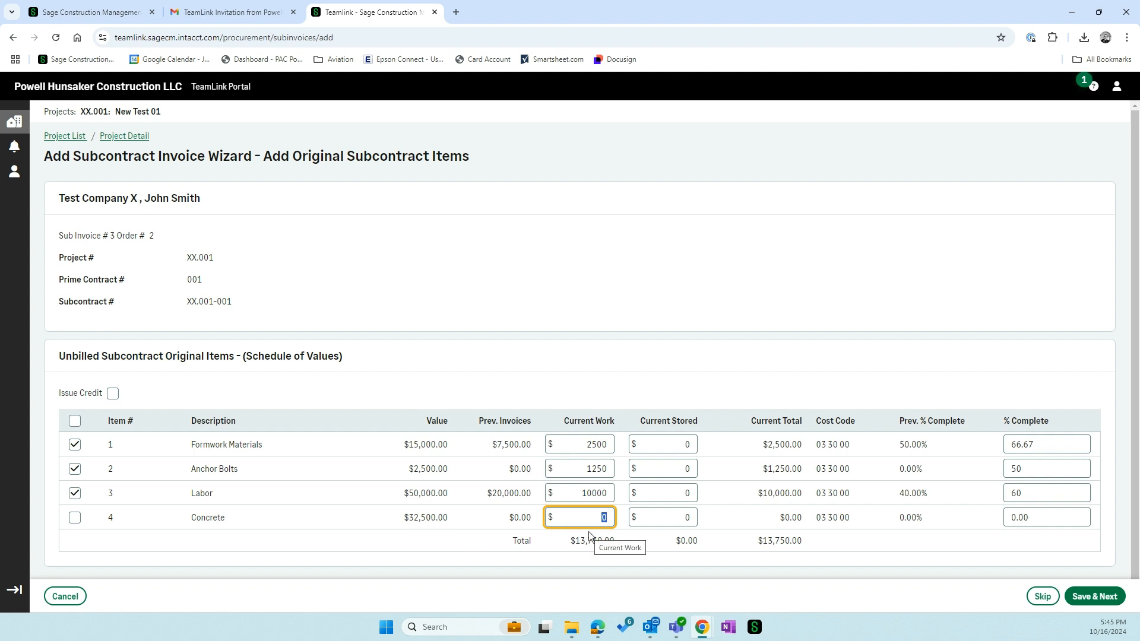
pyautogui.write('10000')
pyautogui.press('Tab')
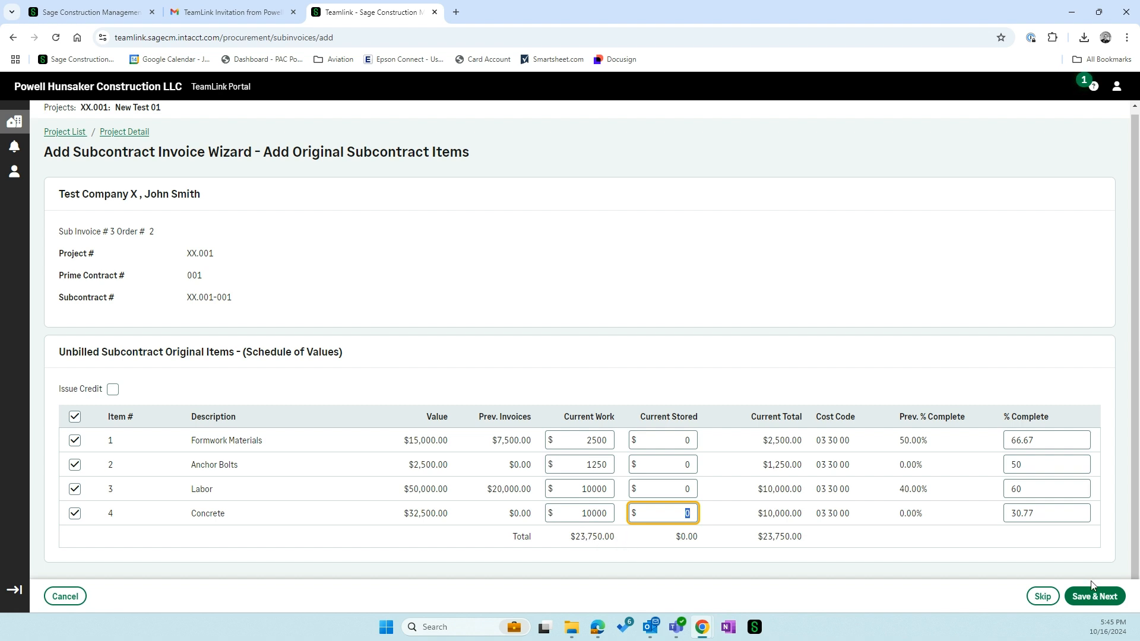
# - Save the original subcontract item billing and accept that the items can no longer be modified
pyautogui.click(1096, 596)
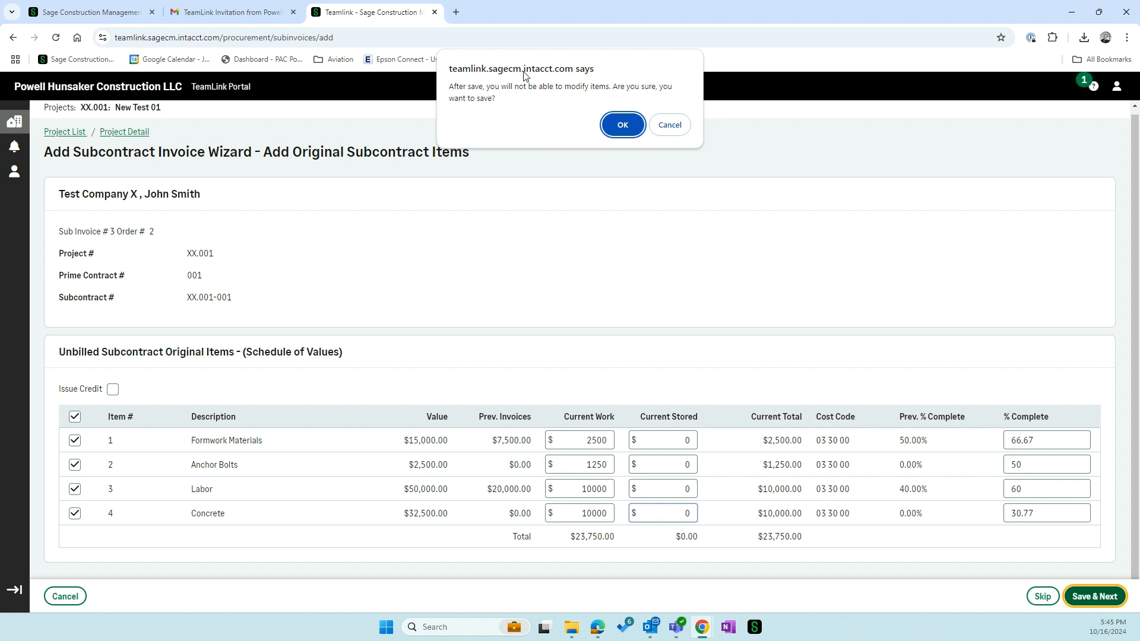
pyautogui.click(624, 129)
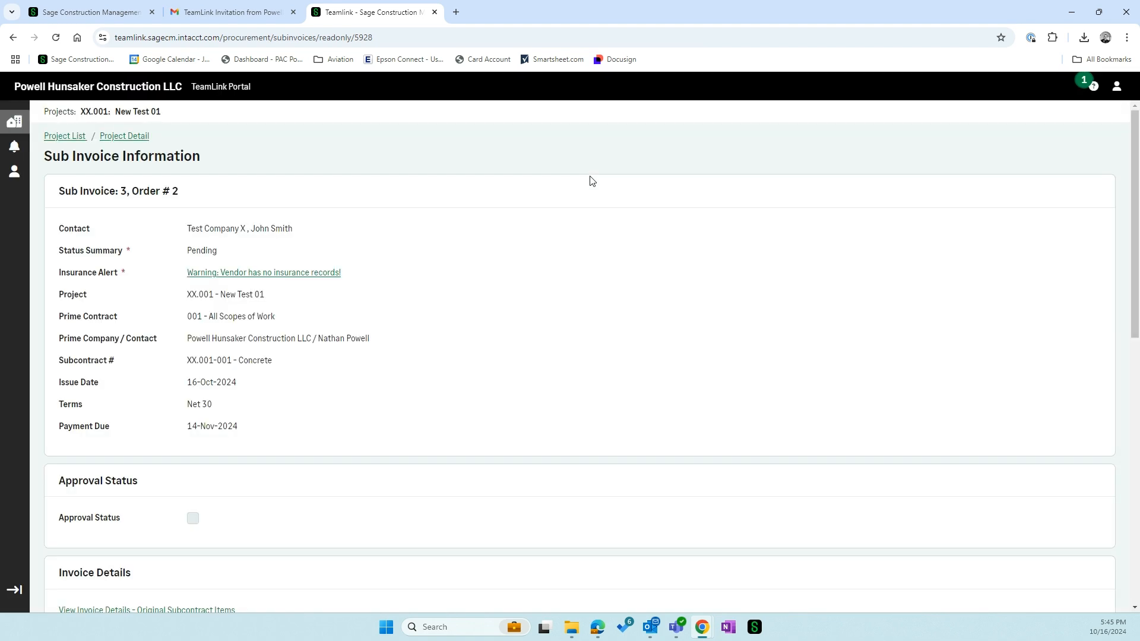
# - Review the saved sub invoice's general information, current sub invoice amounts, retainage percentages and total net retainage
pyautogui.scroll(-2, 500, 273)
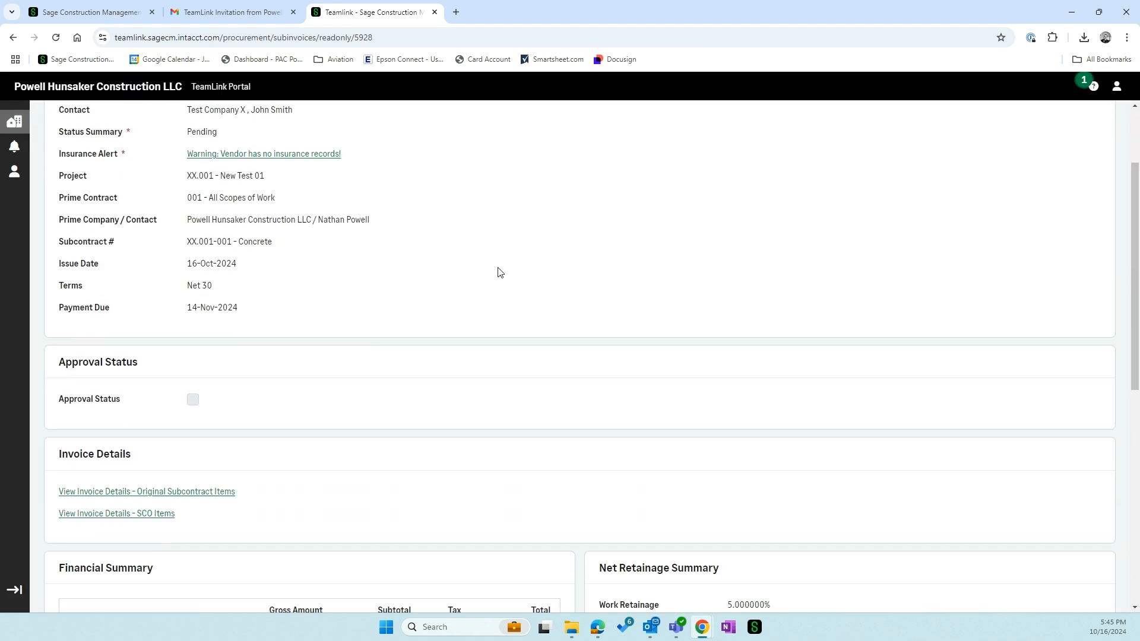
pyautogui.scroll(2, 500, 273)
pyautogui.scroll(-10, 497, 268)
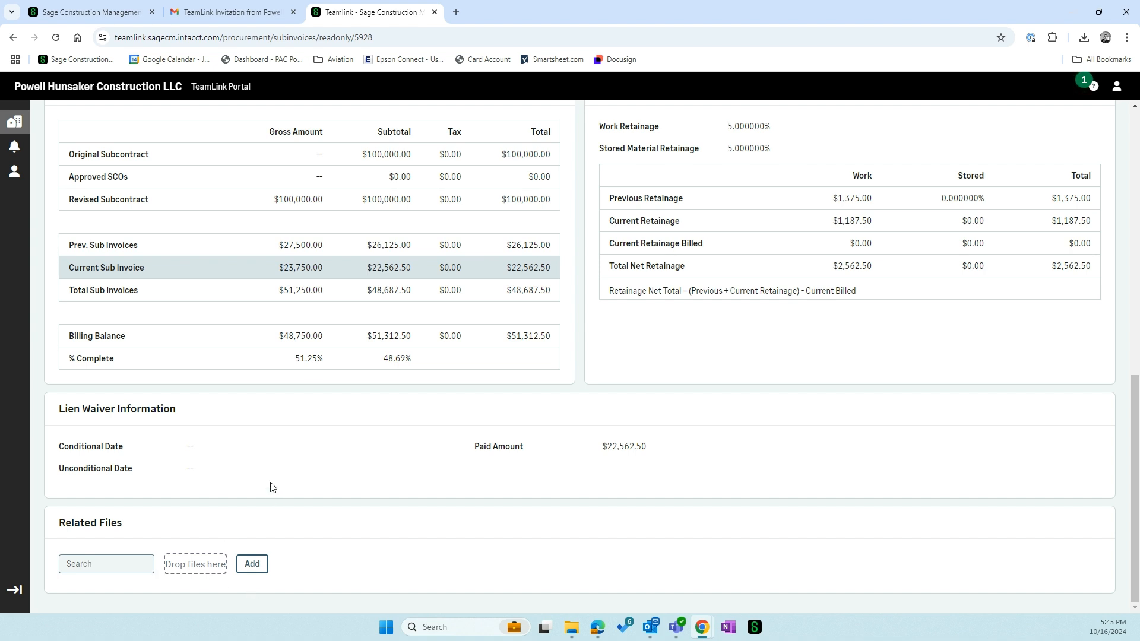
pyautogui.scroll(2, 272, 487)
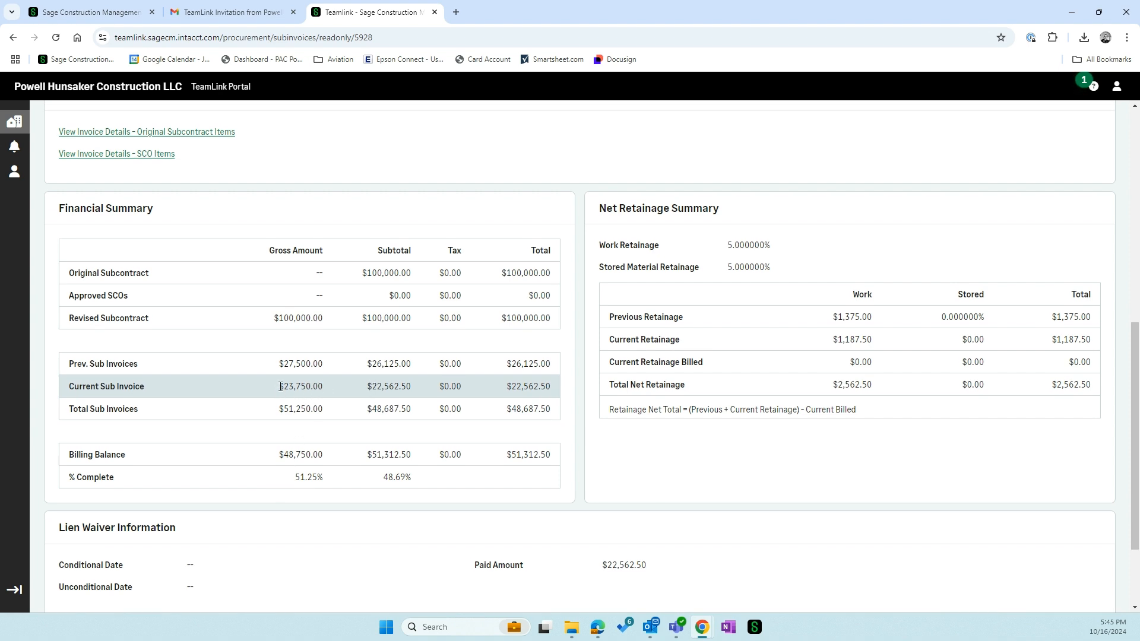
pyautogui.moveTo(281, 386); pyautogui.dragTo(410, 388)
pyautogui.moveTo(727, 244); pyautogui.dragTo(767, 265)
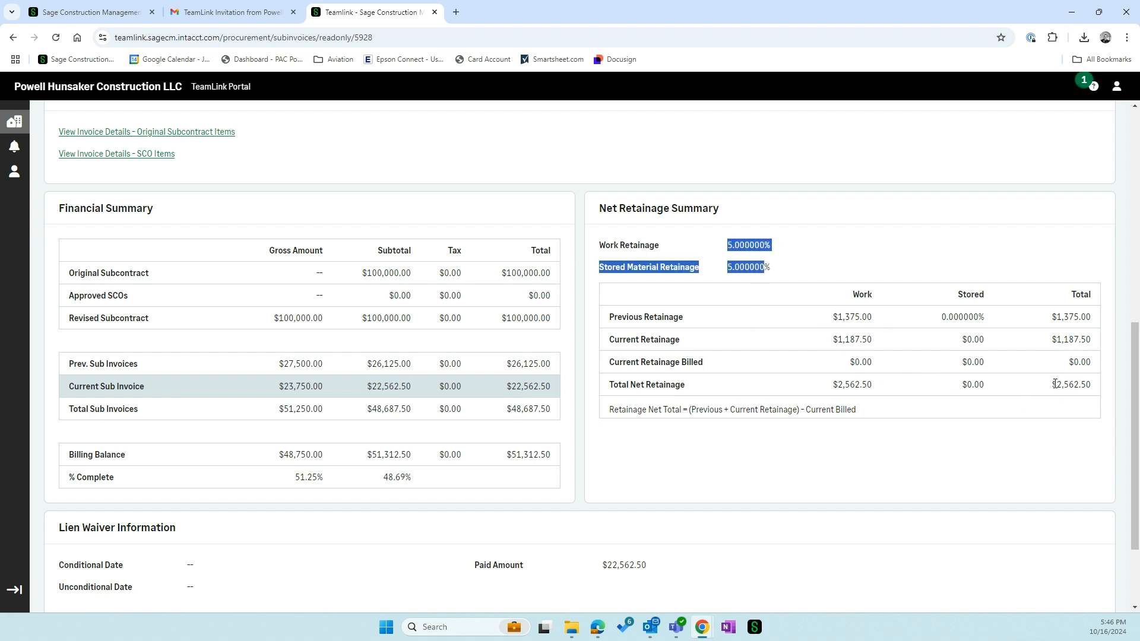
pyautogui.moveTo(1054, 384); pyautogui.dragTo(1092, 383)
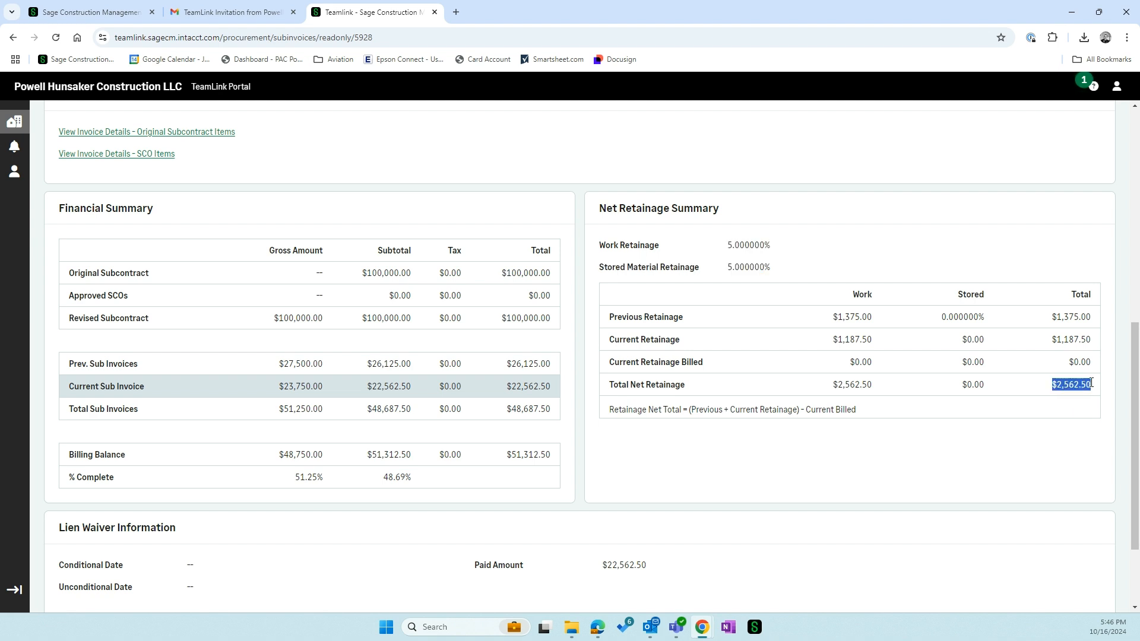
pyautogui.scroll(-2, 832, 445)
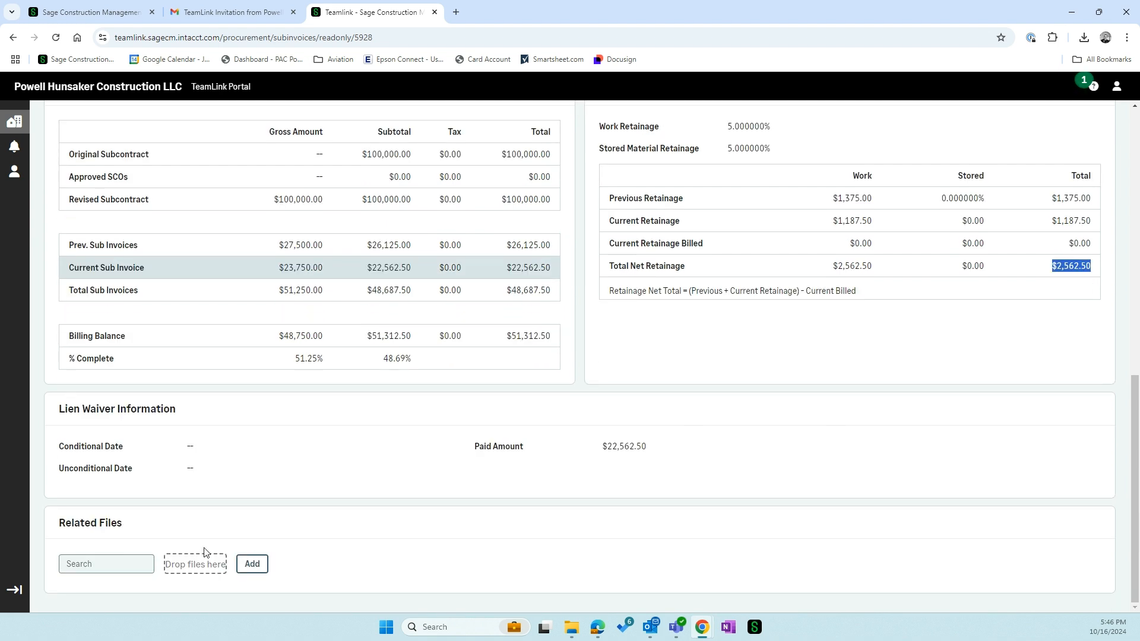
# - Attach Invoice 3.pdf and Lien Waivers on Progress Payment.pdf from the TeamLink folder in Documents to the sub invoice's related files
pyautogui.click(249, 567)
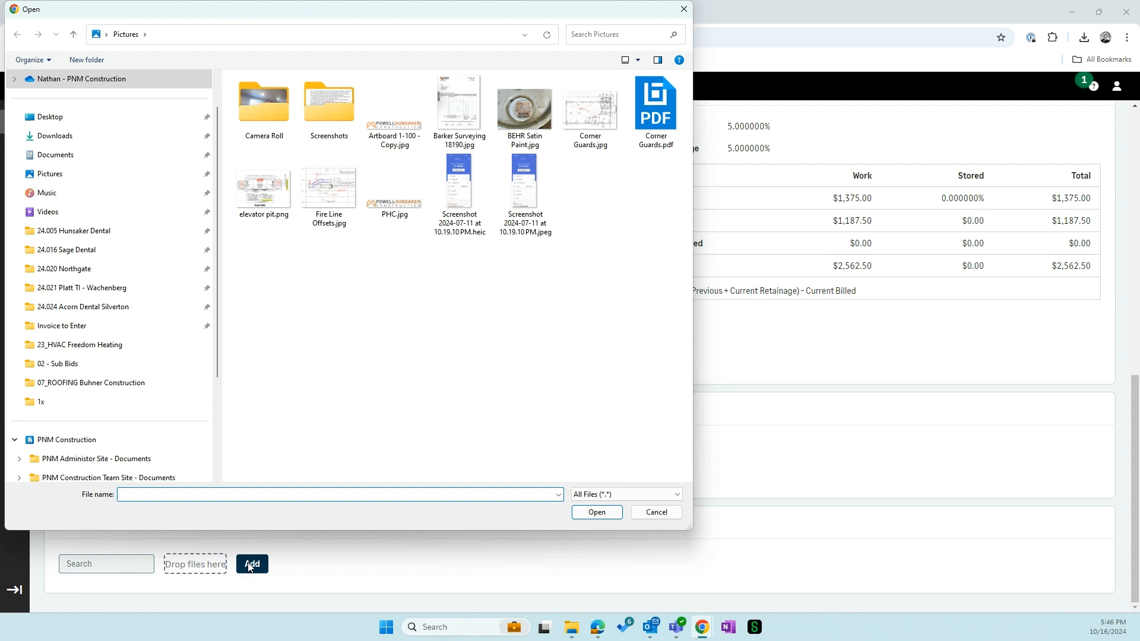
pyautogui.click(55, 155)
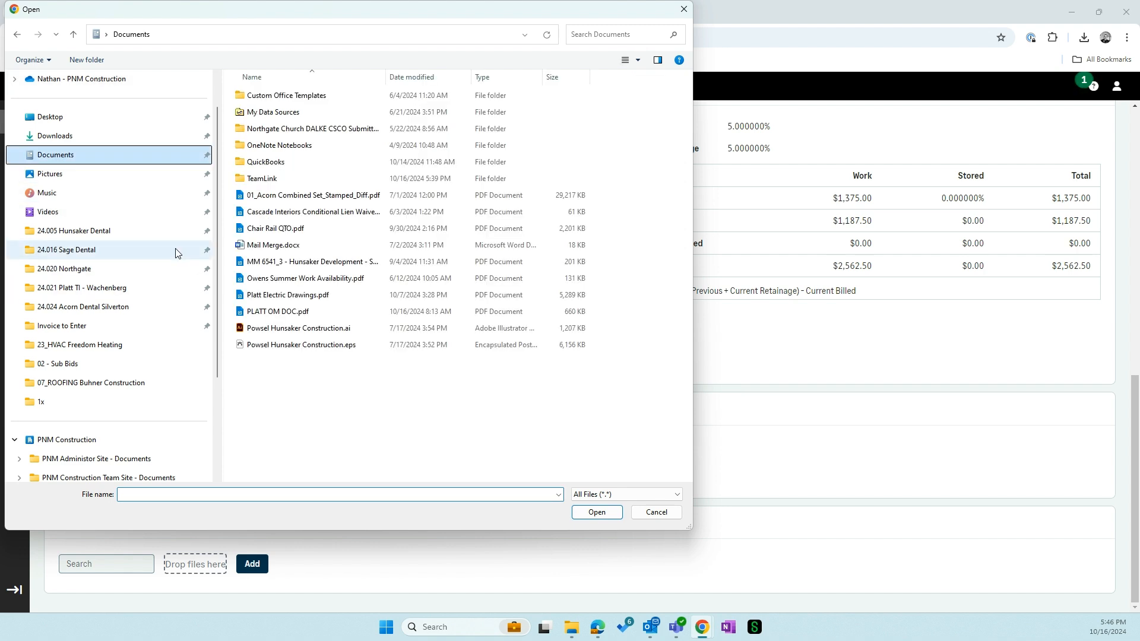
pyautogui.doubleClick(262, 179)
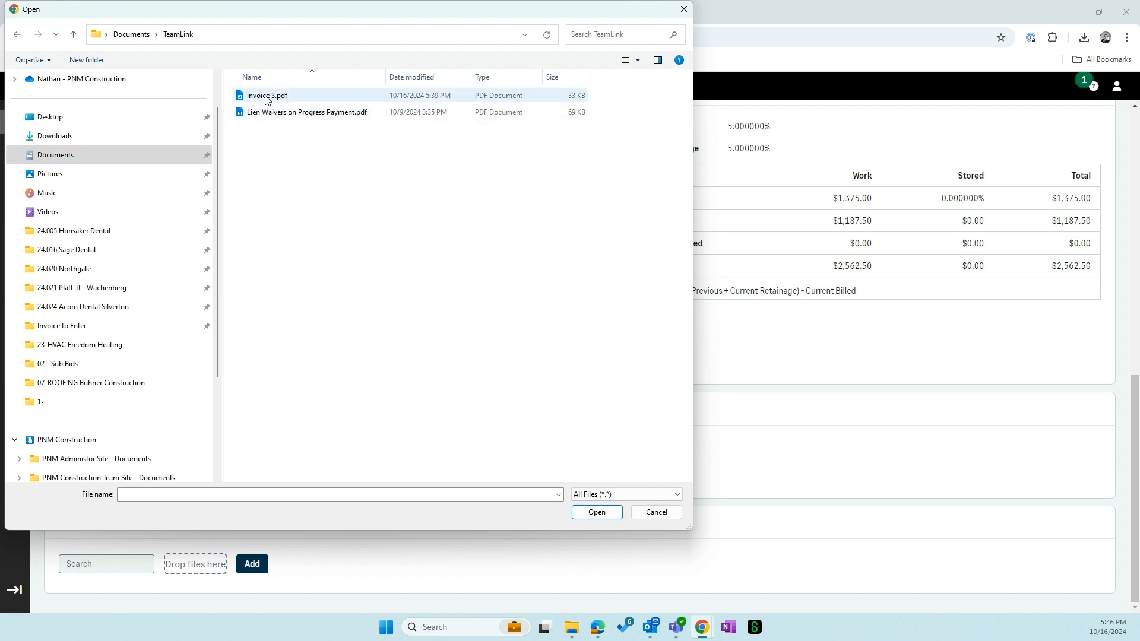
pyautogui.moveTo(297, 127); pyautogui.dragTo(243, 93)
pyautogui.click(598, 513)
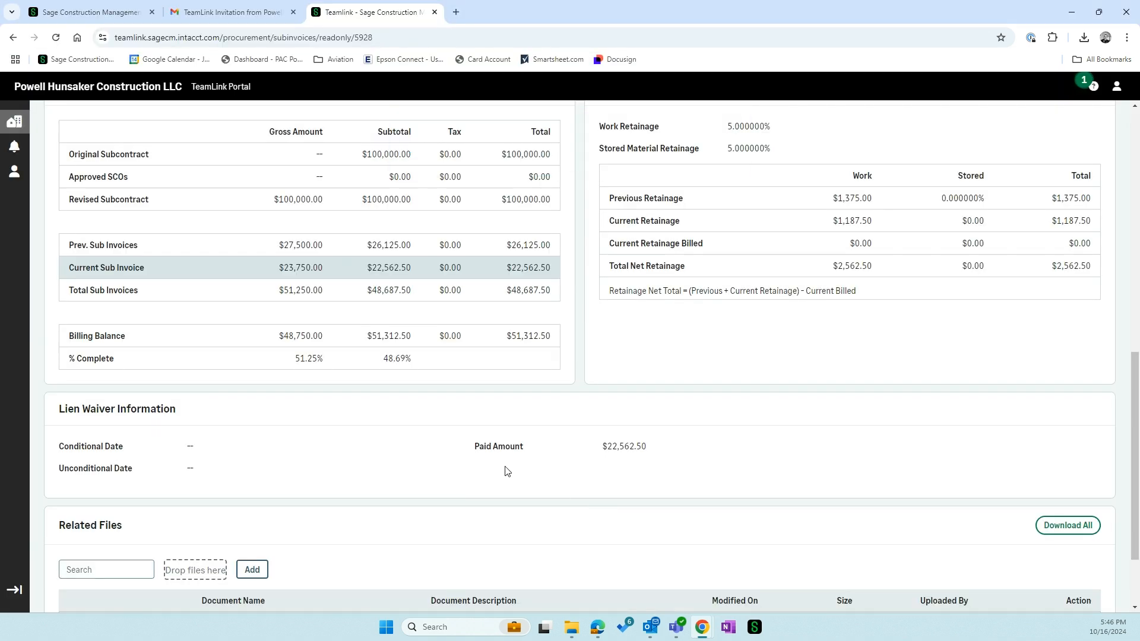
# - Preview the attached Invoice_3.pdf down to its cost table and close the preview
pyautogui.scroll(-2, 504, 470)
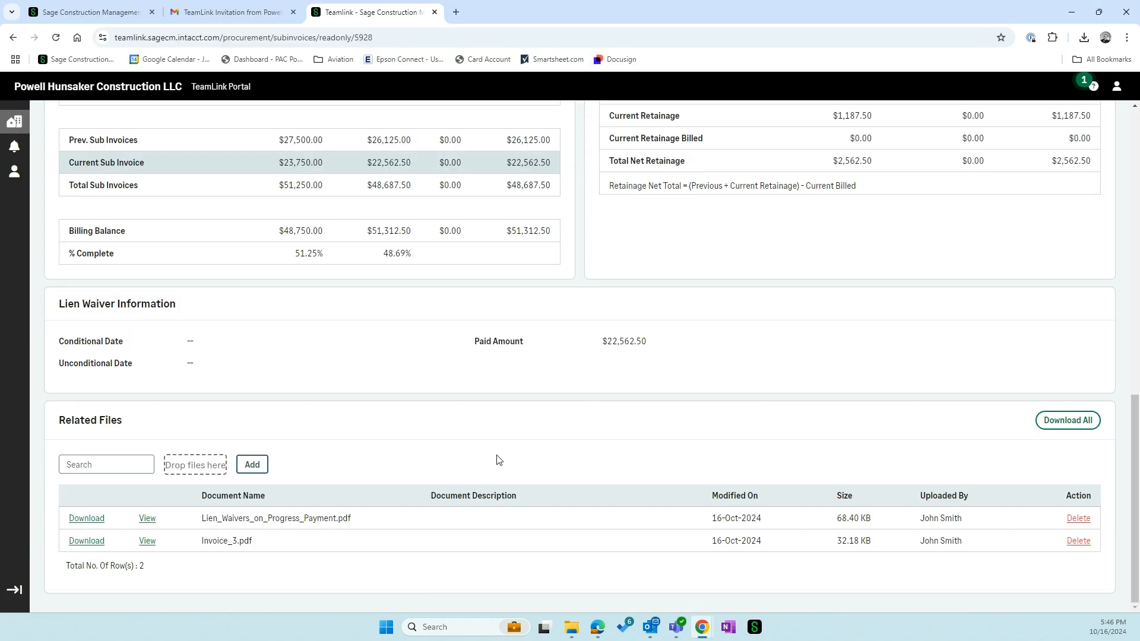
pyautogui.click(150, 541)
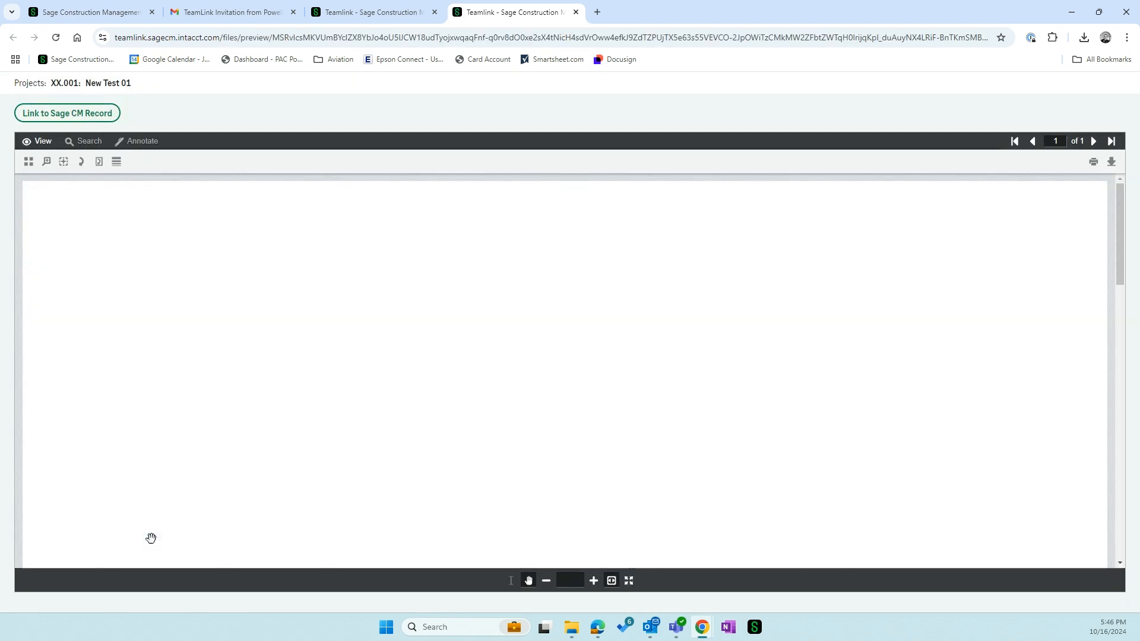
pyautogui.scroll(-10, 243, 421)
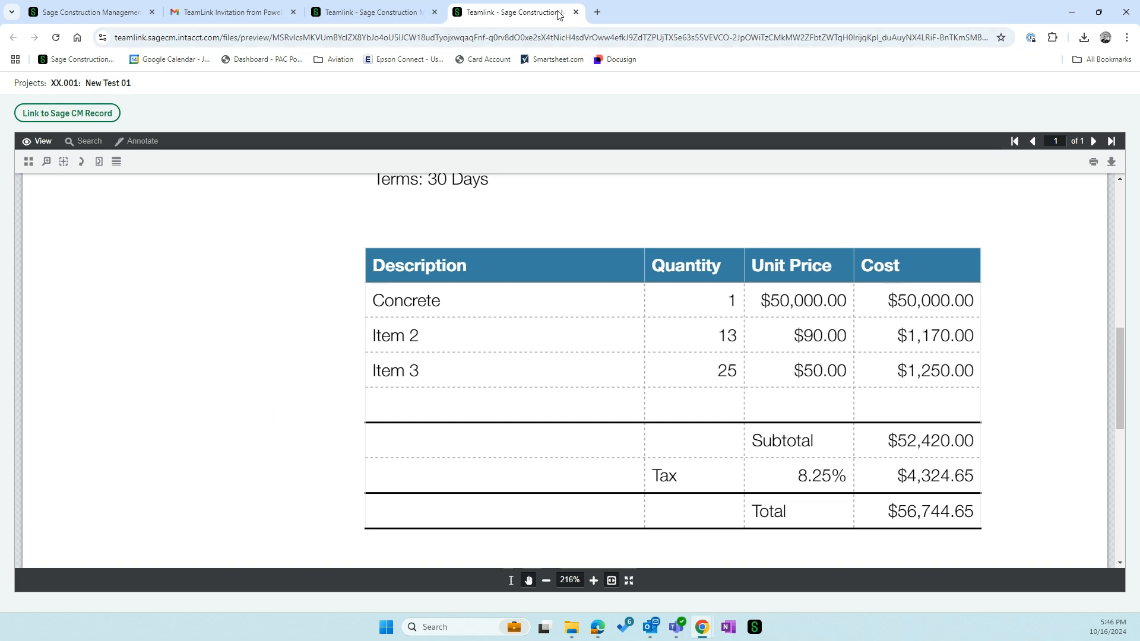
pyautogui.click(575, 11)
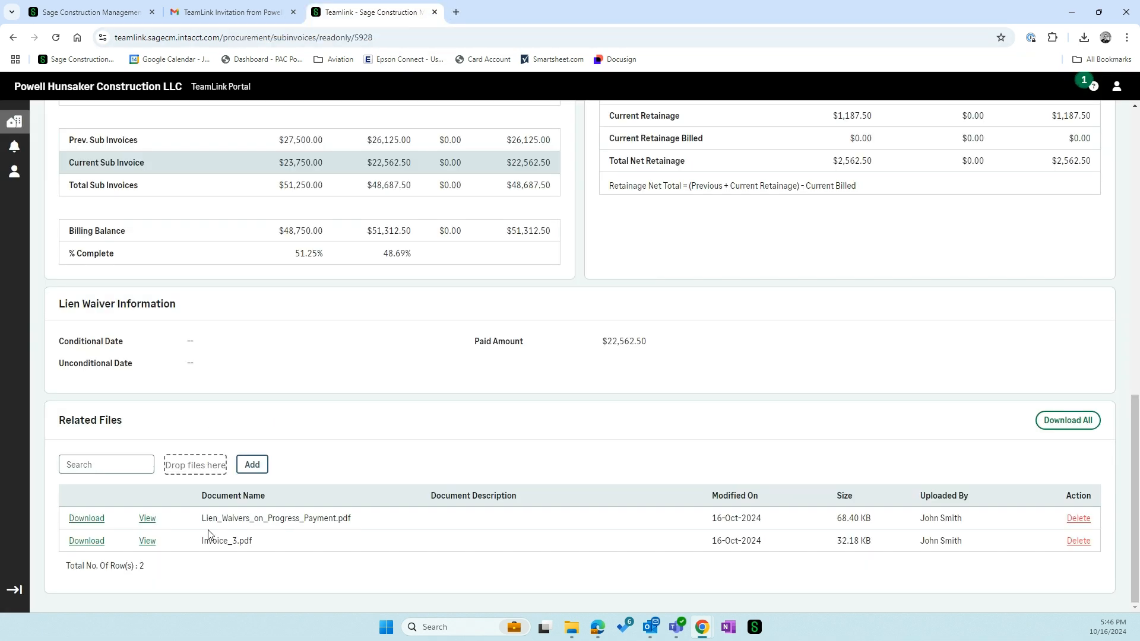
# - Open the attached Lien_Waivers_on_Progress_Payment.pdf and read through its conditional and unconditional waiver sections
pyautogui.click(147, 519)
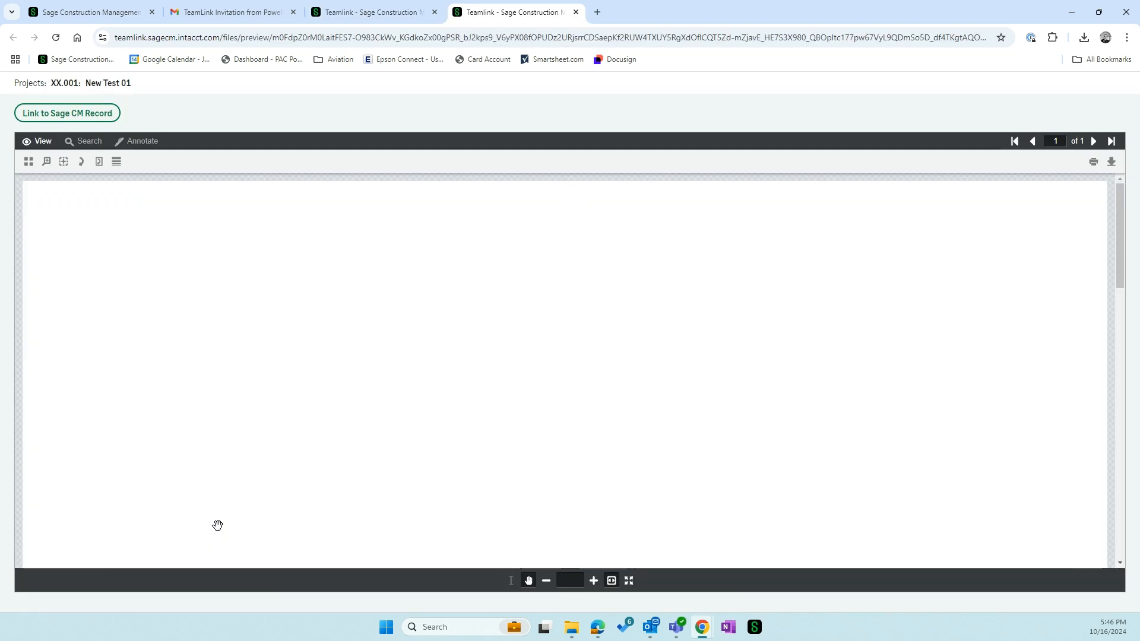
pyautogui.scroll(-10, 488, 481)
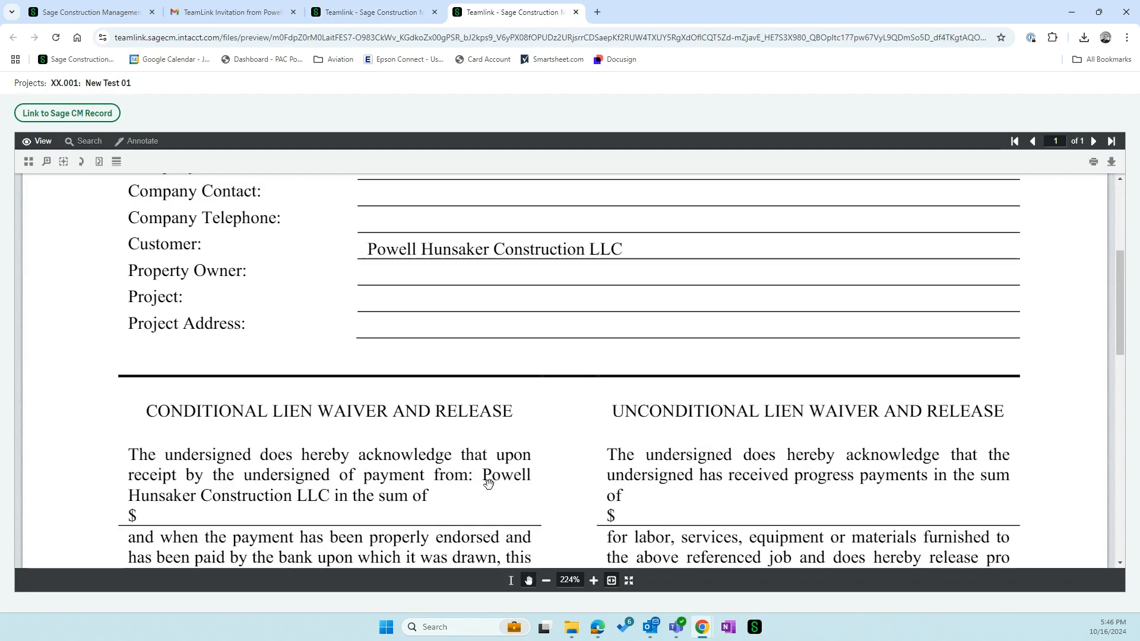
pyautogui.scroll(-8, 488, 484)
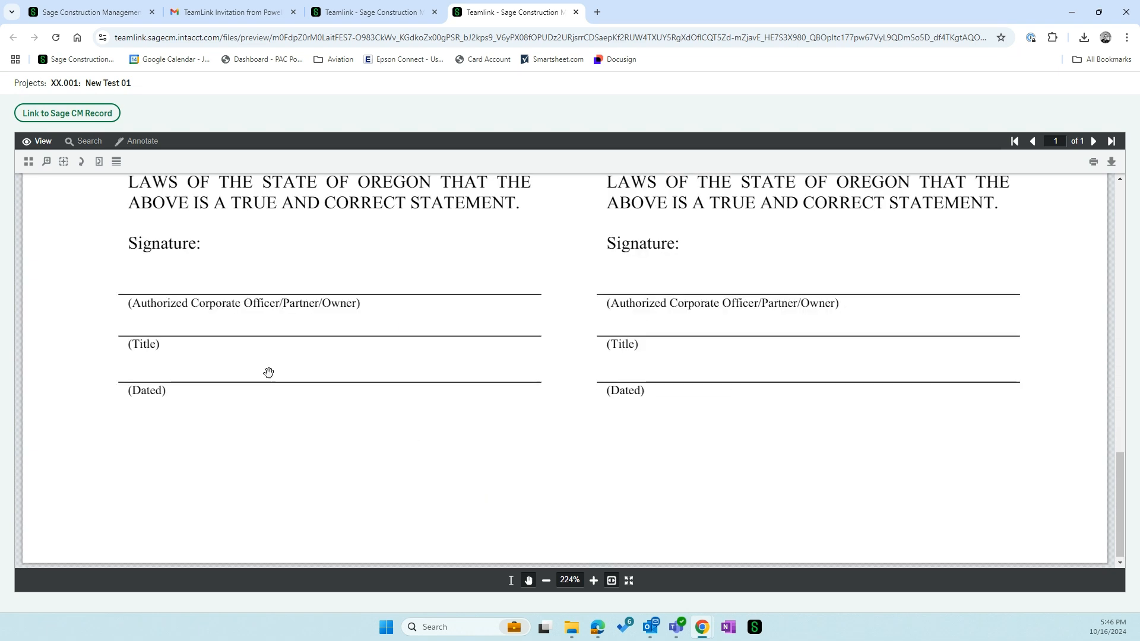
pyautogui.scroll(5, 563, 297)
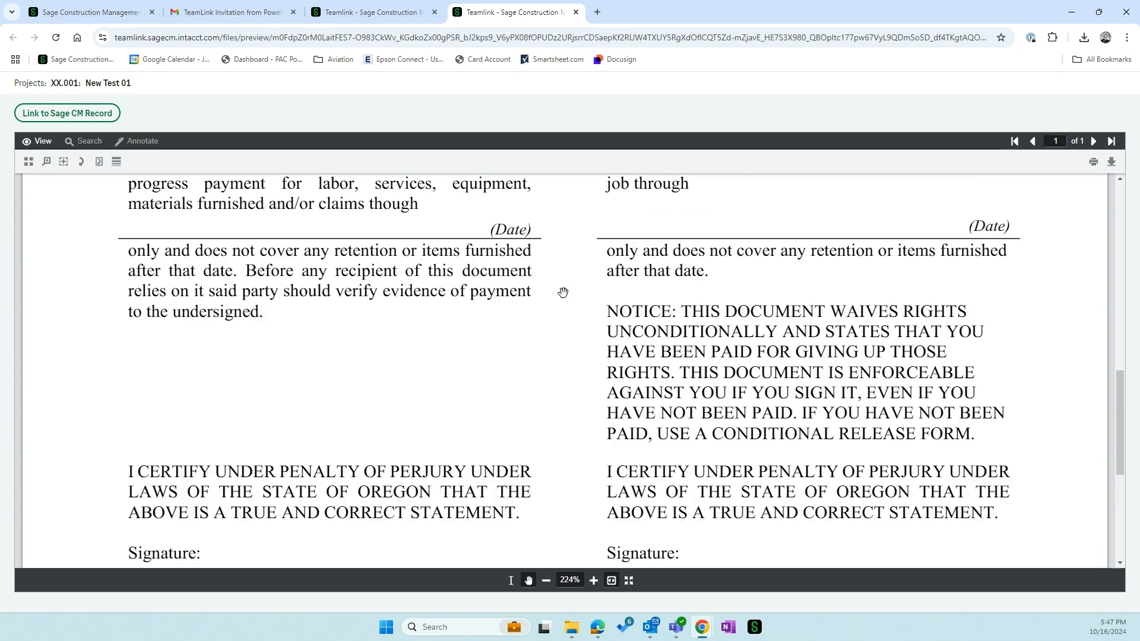
pyautogui.scroll(12, 537, 324)
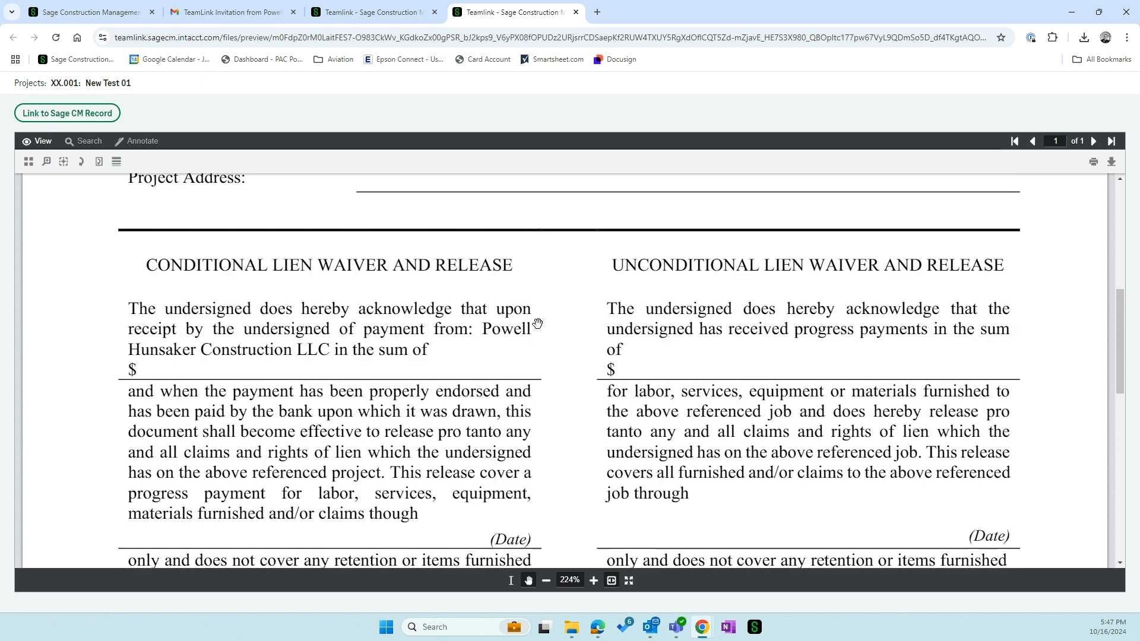
pyautogui.scroll(-4, 537, 323)
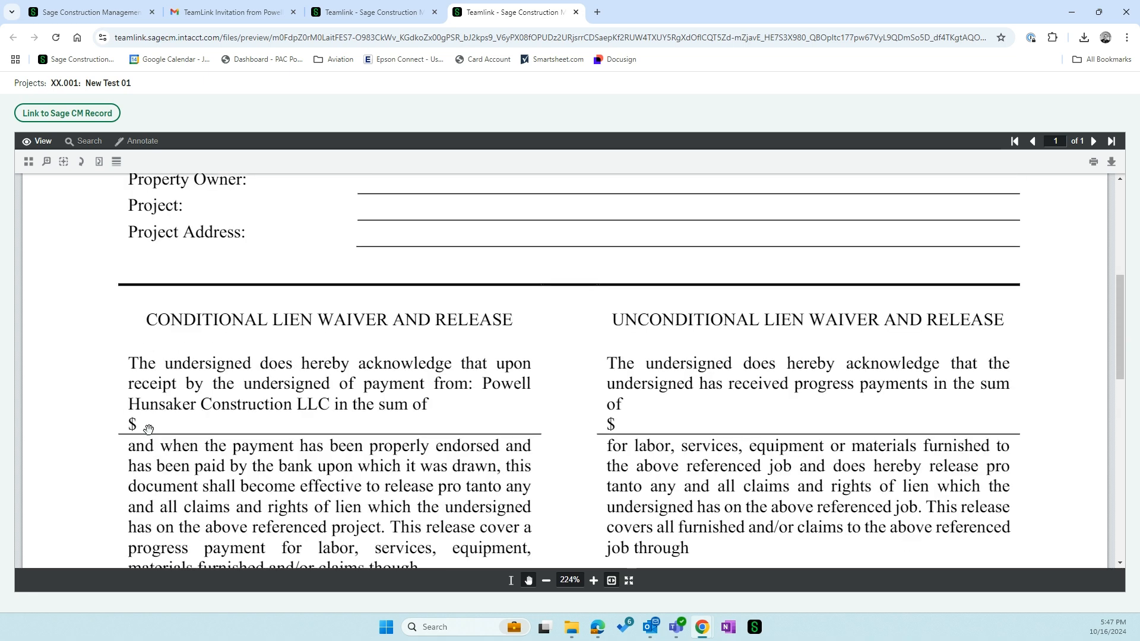
# - Check the current and previous sub invoice subtotals in the financial summary for use as the lien waiver amounts
pyautogui.click(348, 11)
pyautogui.moveTo(371, 163); pyautogui.dragTo(411, 163)
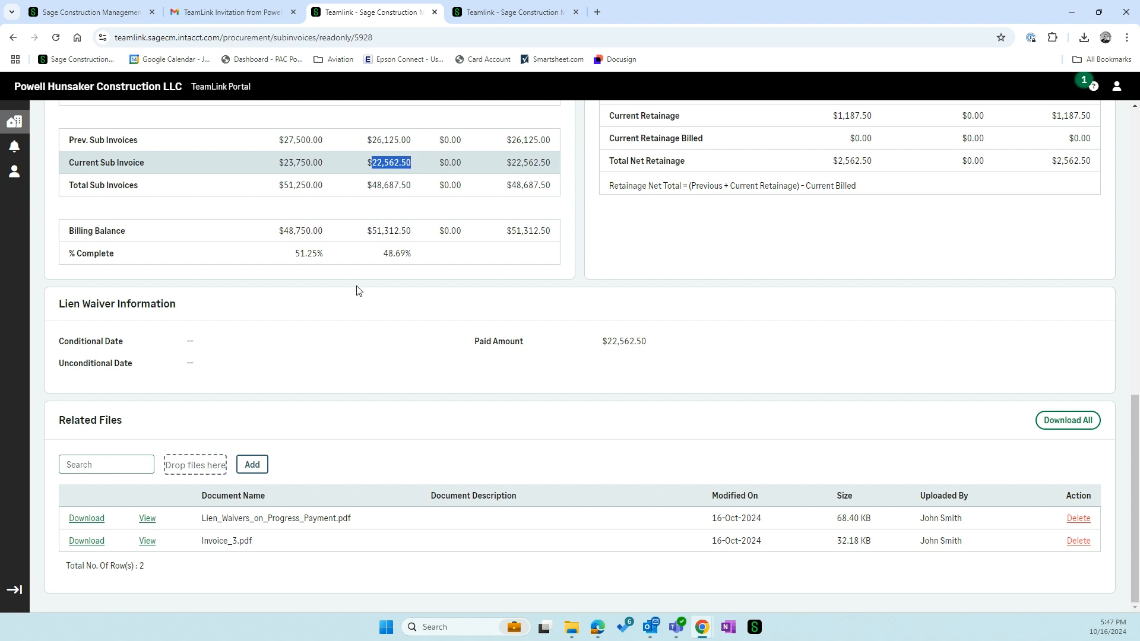
pyautogui.scroll(2, 356, 291)
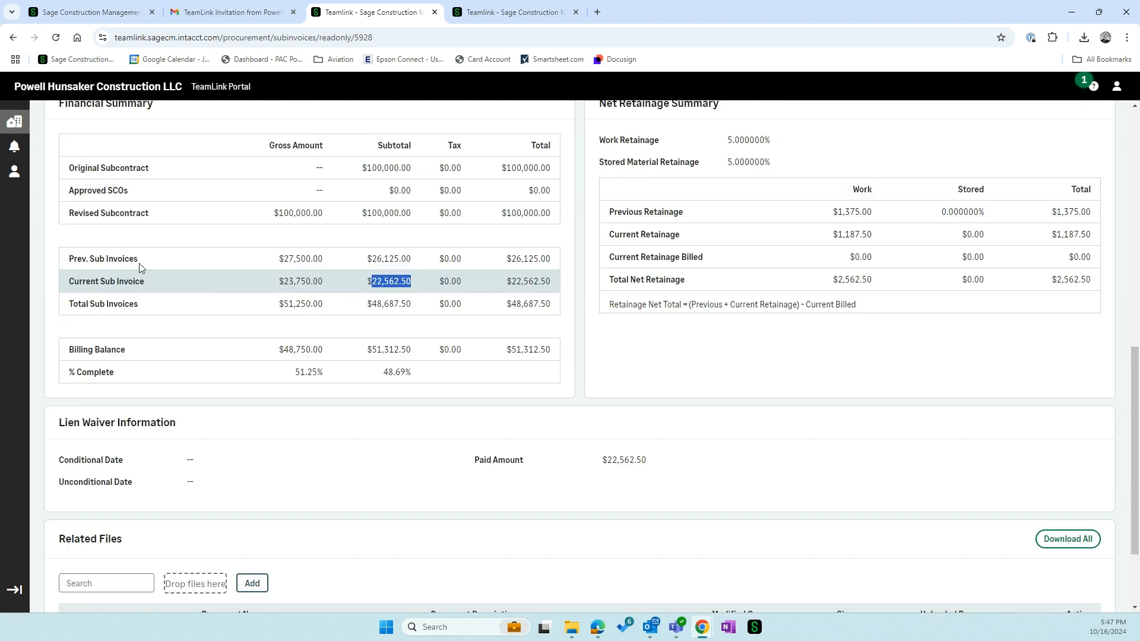
pyautogui.moveTo(370, 262); pyautogui.dragTo(401, 260)
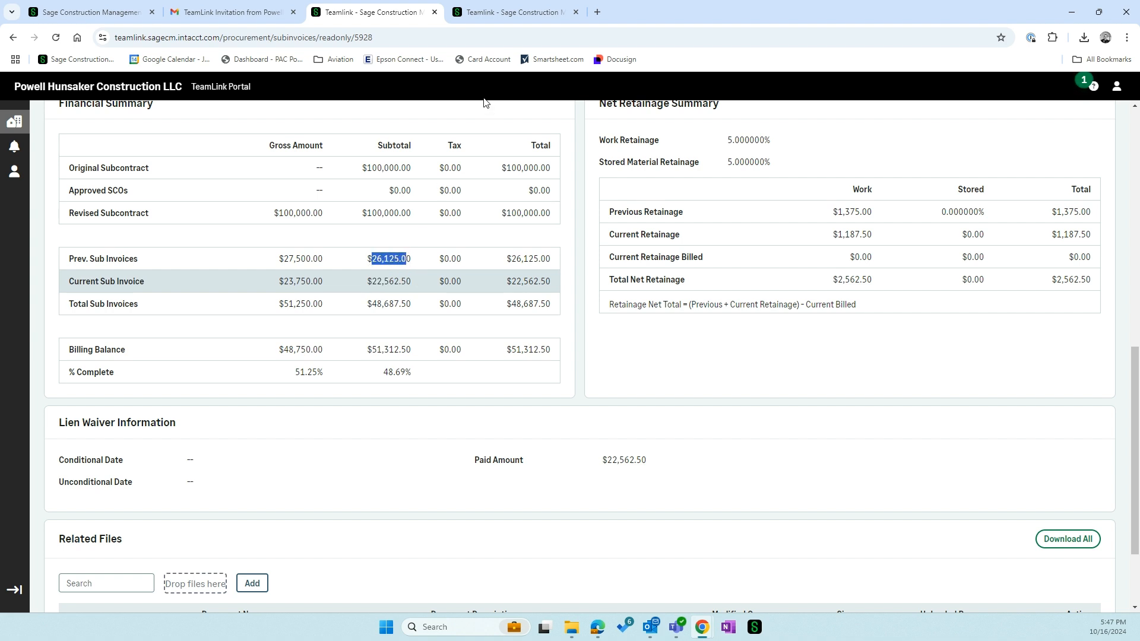
# - Return to the lien waiver preview and examine the unconditional waiver's amount, date, notice and signature fields
pyautogui.click(511, 15)
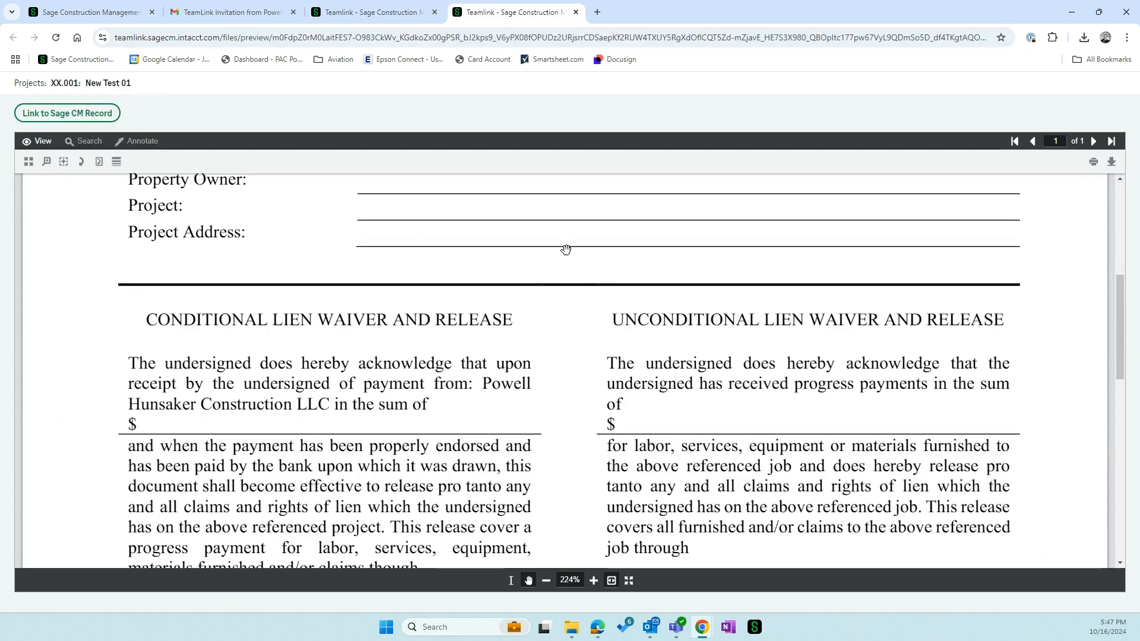
pyautogui.scroll(-1, 744, 417)
pyautogui.scroll(-9, 744, 418)
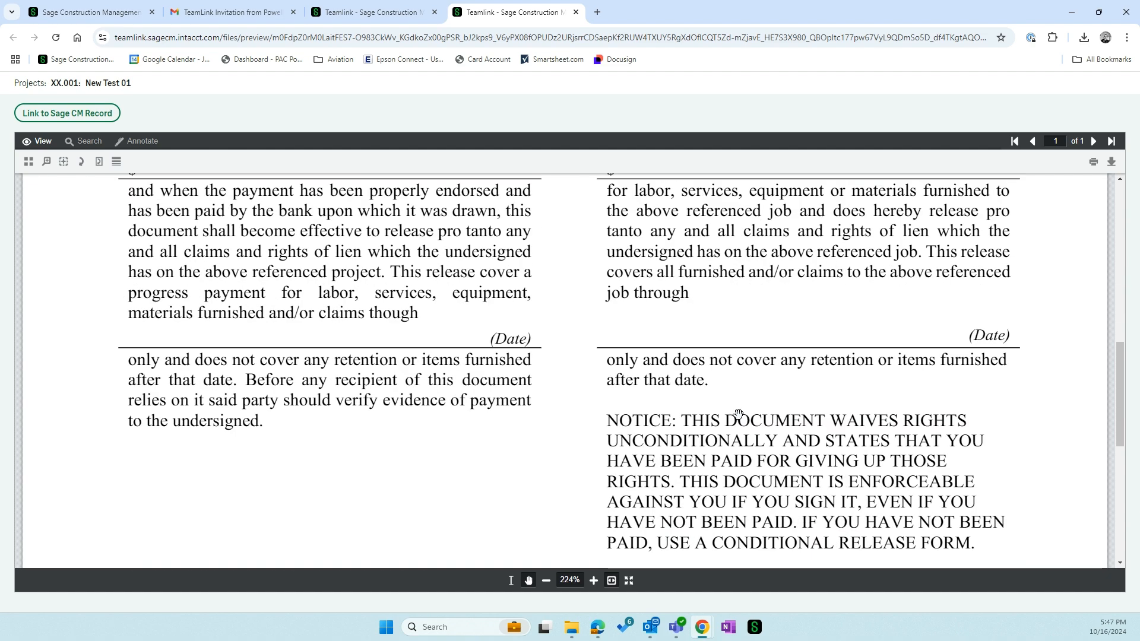
pyautogui.scroll(5, 741, 412)
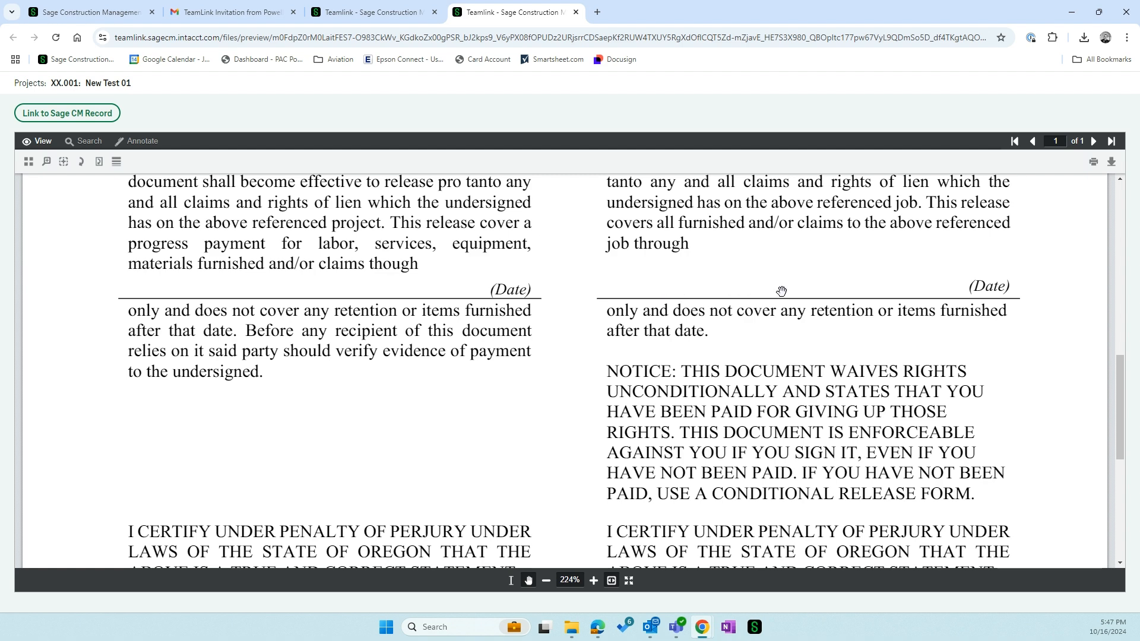
pyautogui.scroll(-4, 751, 285)
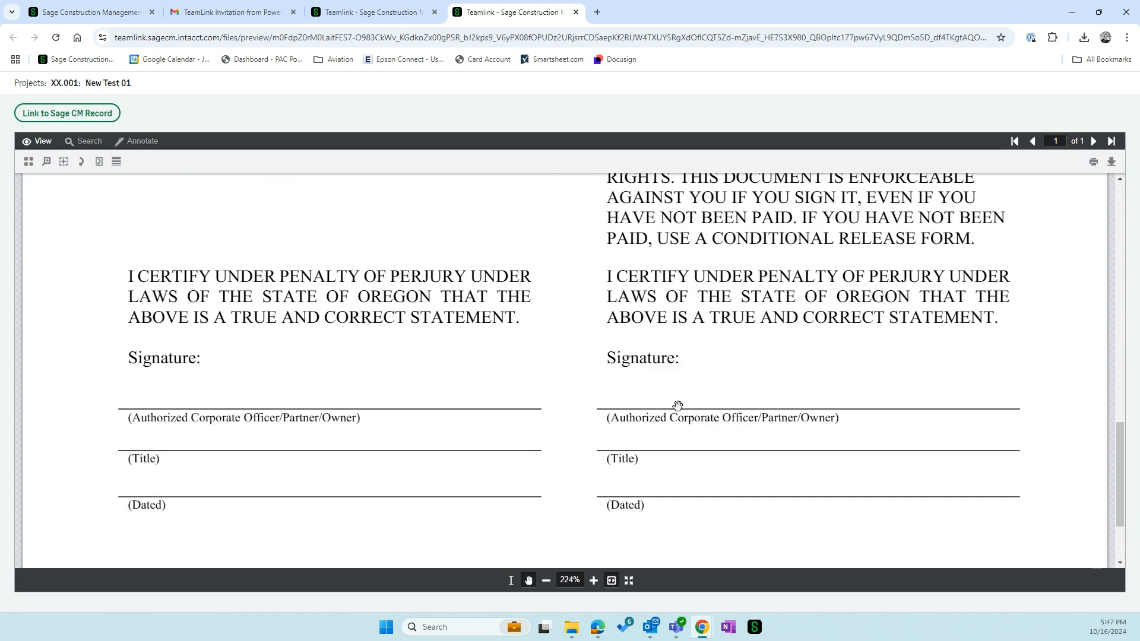